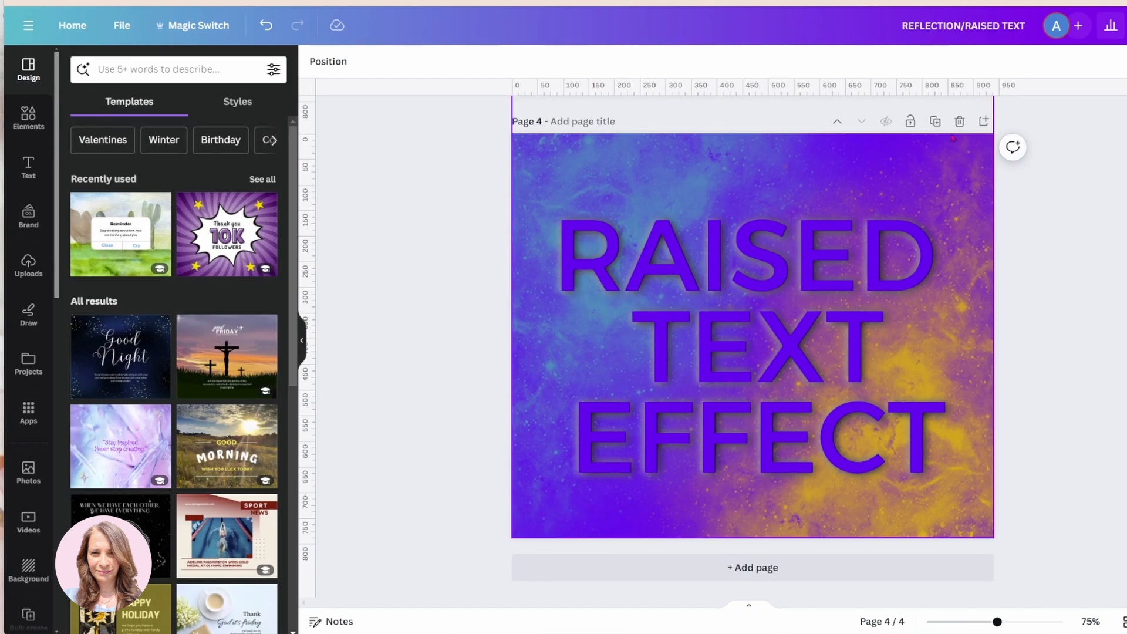
Add a new blank page after page 4 and make its background white.
left_click(985, 122)
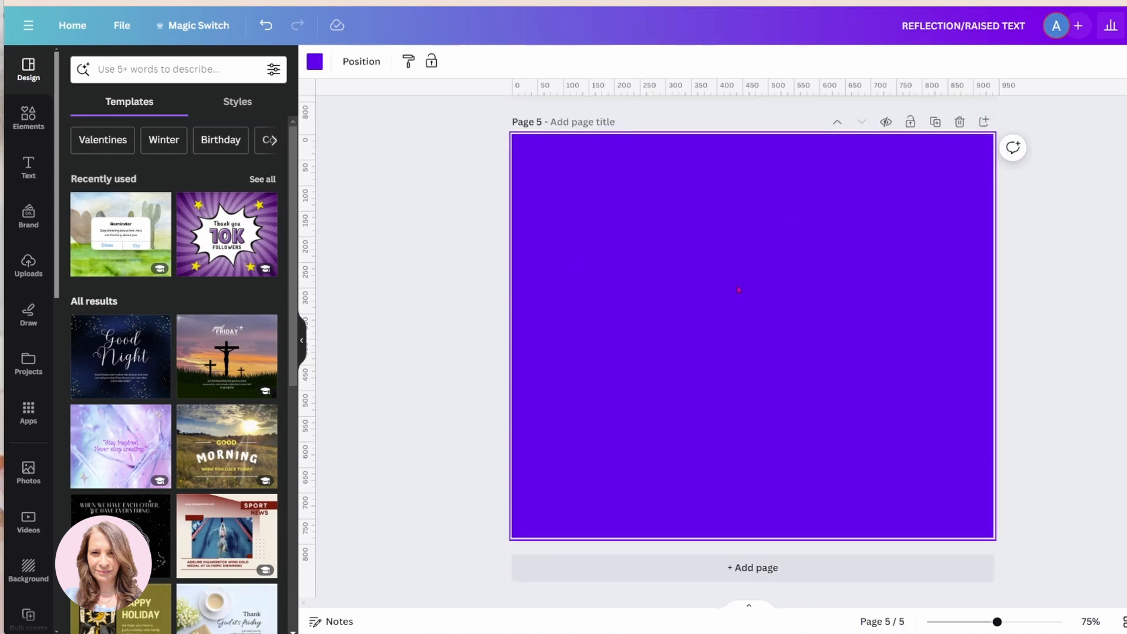
left_click(314, 61)
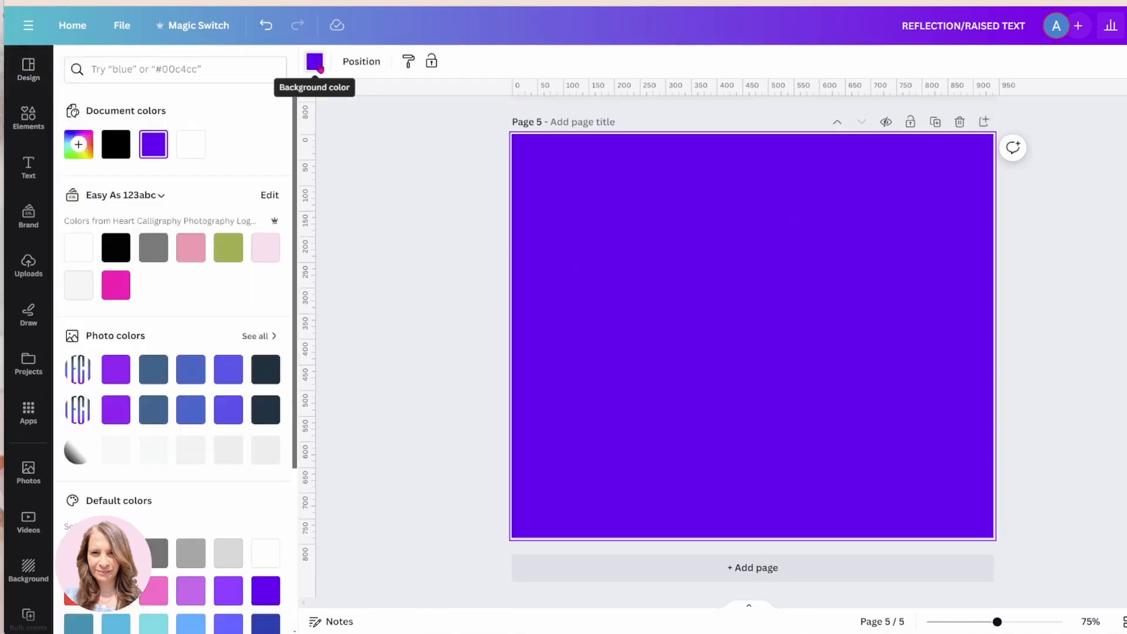
left_click(191, 145)
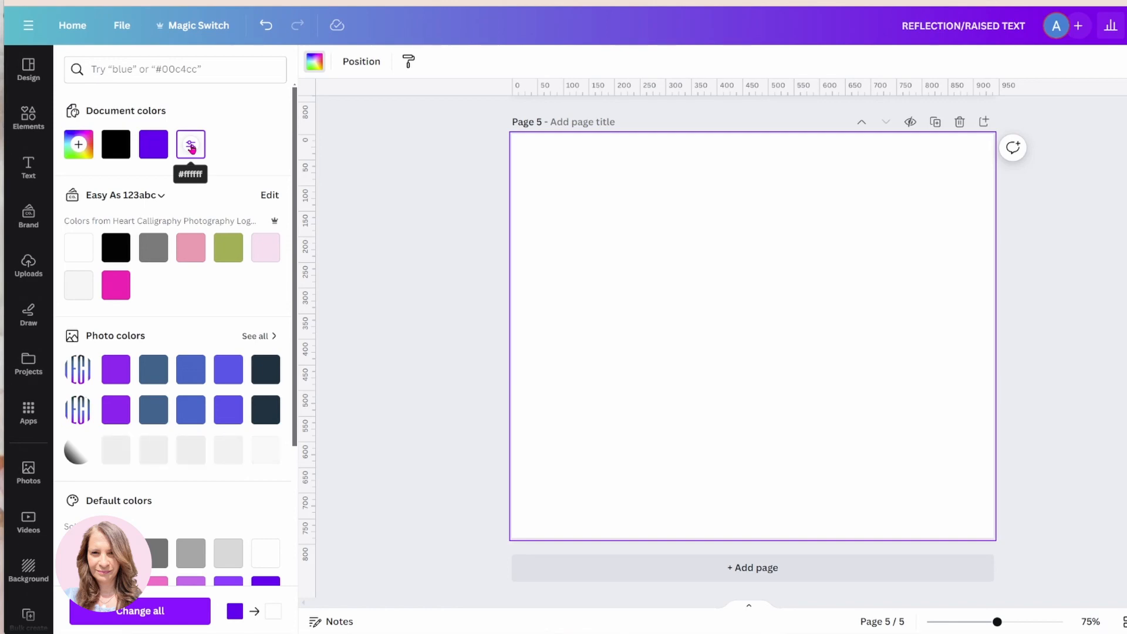
Add a subheading reading RAISED TEXT EFFECT and narrow its box so the words stack on three lines.
left_click(28, 168)
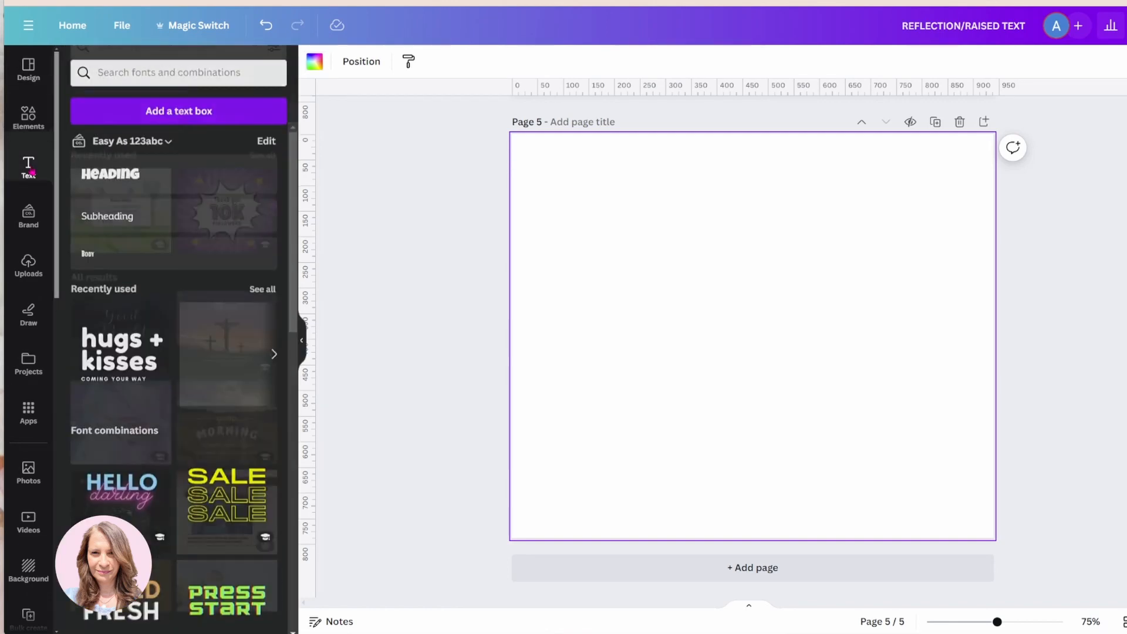
left_click(106, 213)
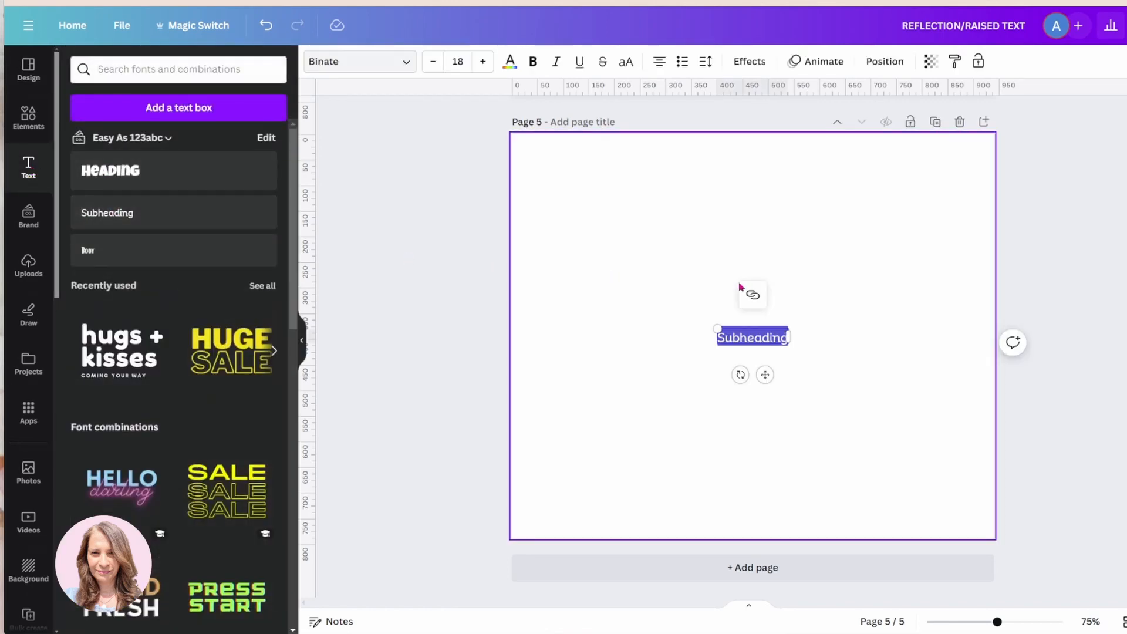
type("RE")
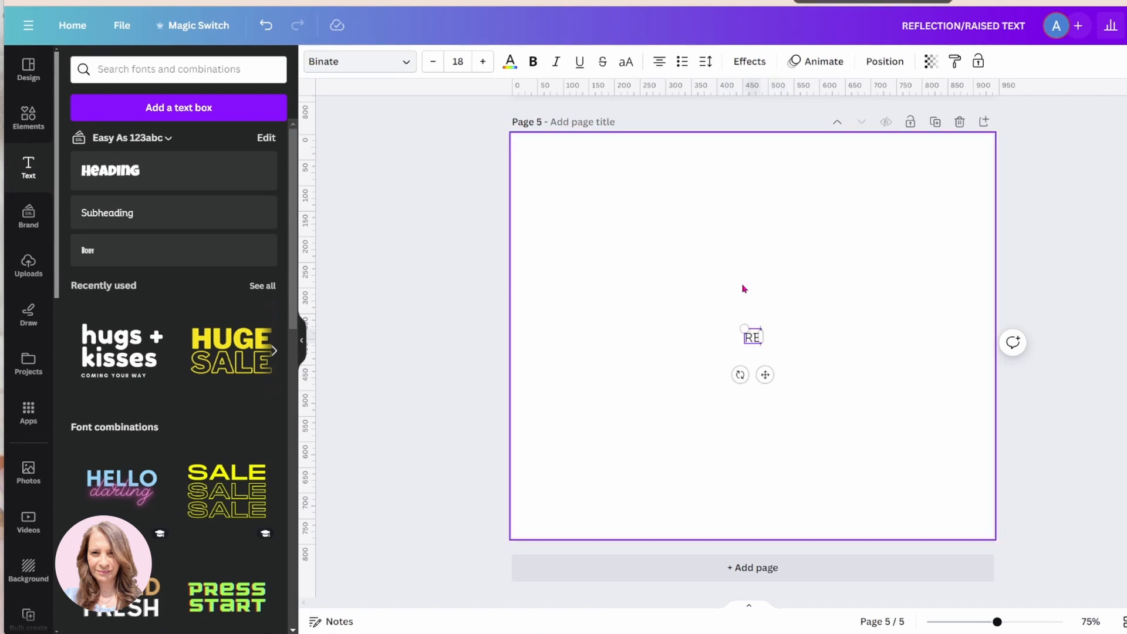
type("AC")
key("BackSpace")
key("BackSpace")
key("BackSpace")
type("A")
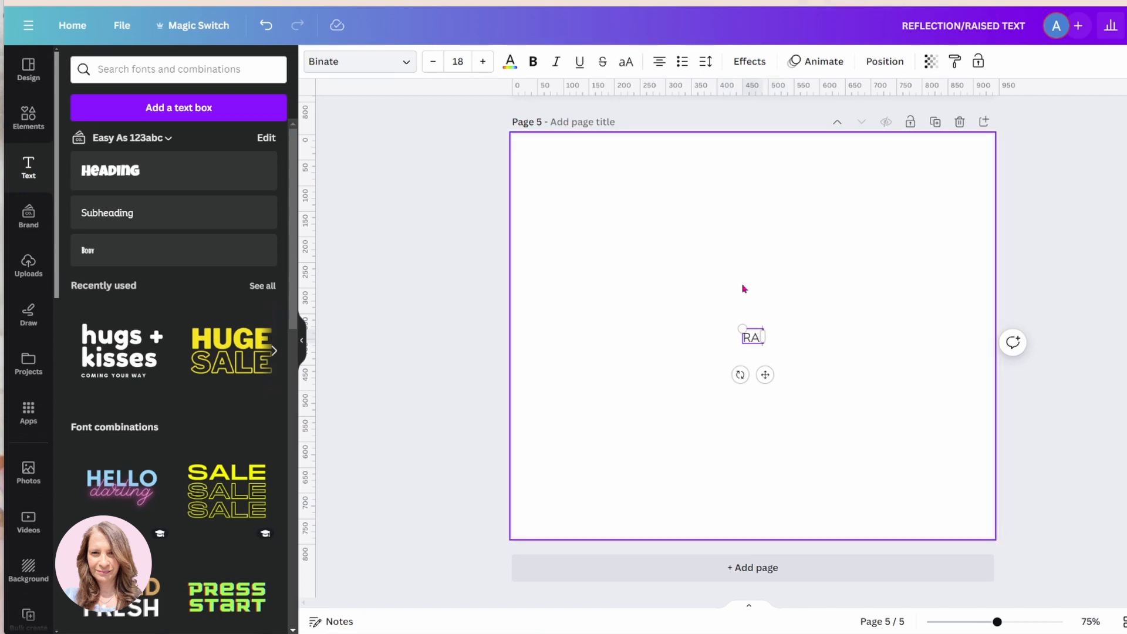
type("ISED TEXT EFFEC")
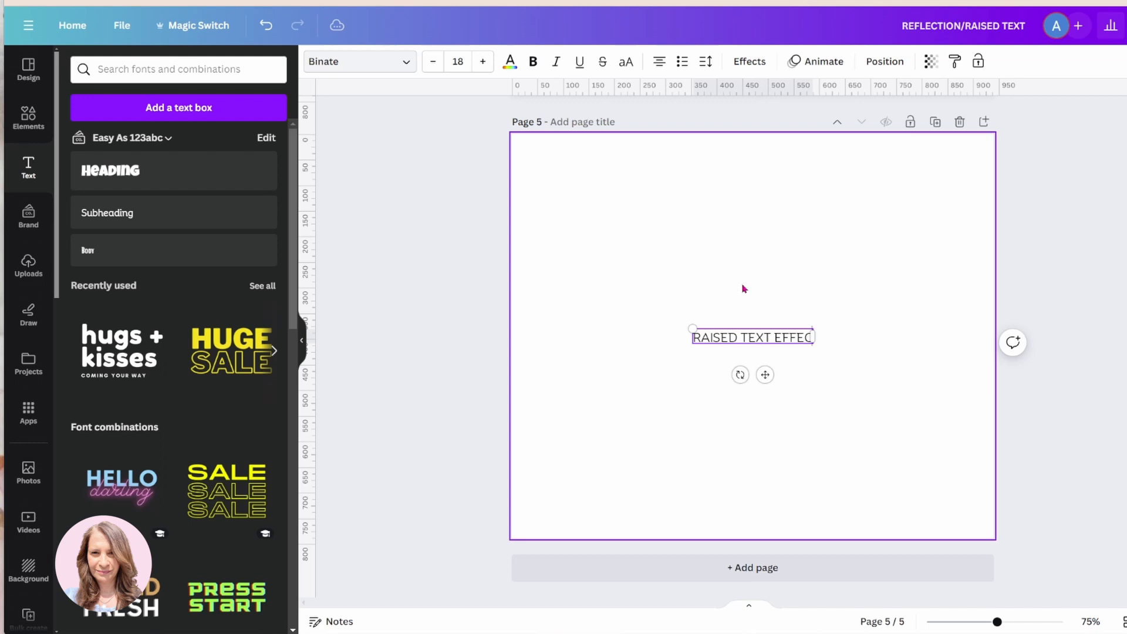
type("T")
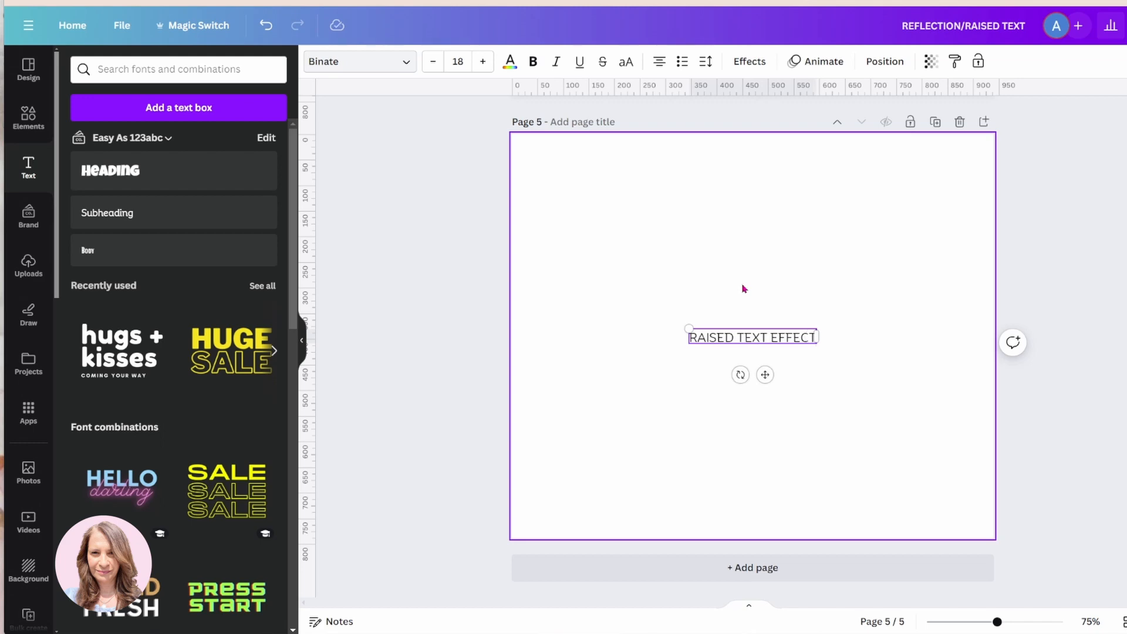
double_click(744, 337)
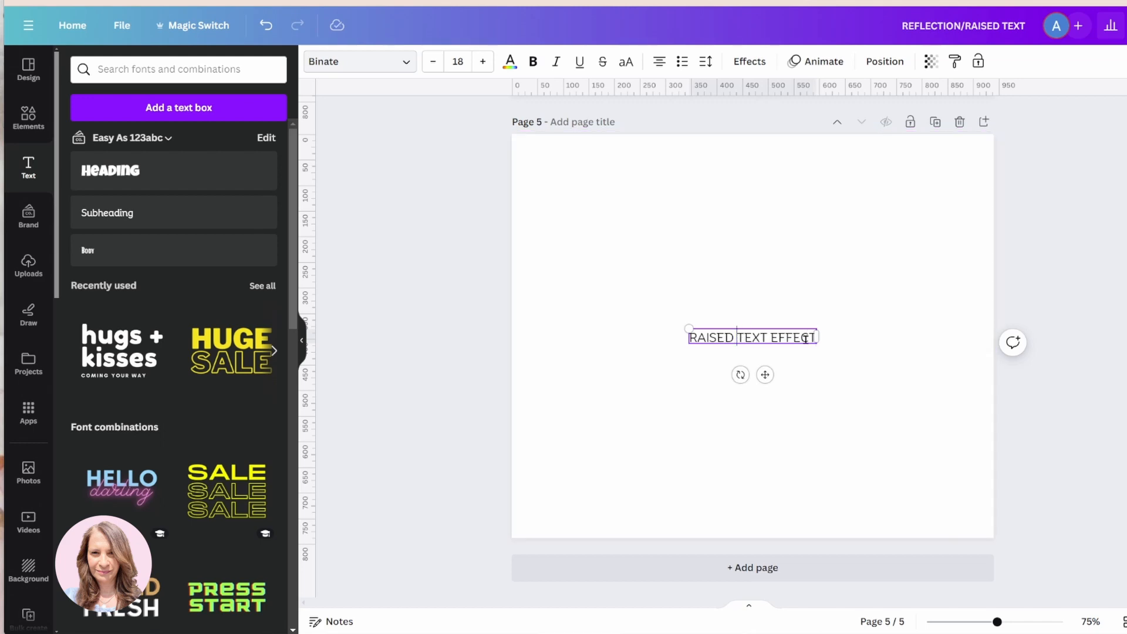
left_click_drag(817, 338, 779, 346)
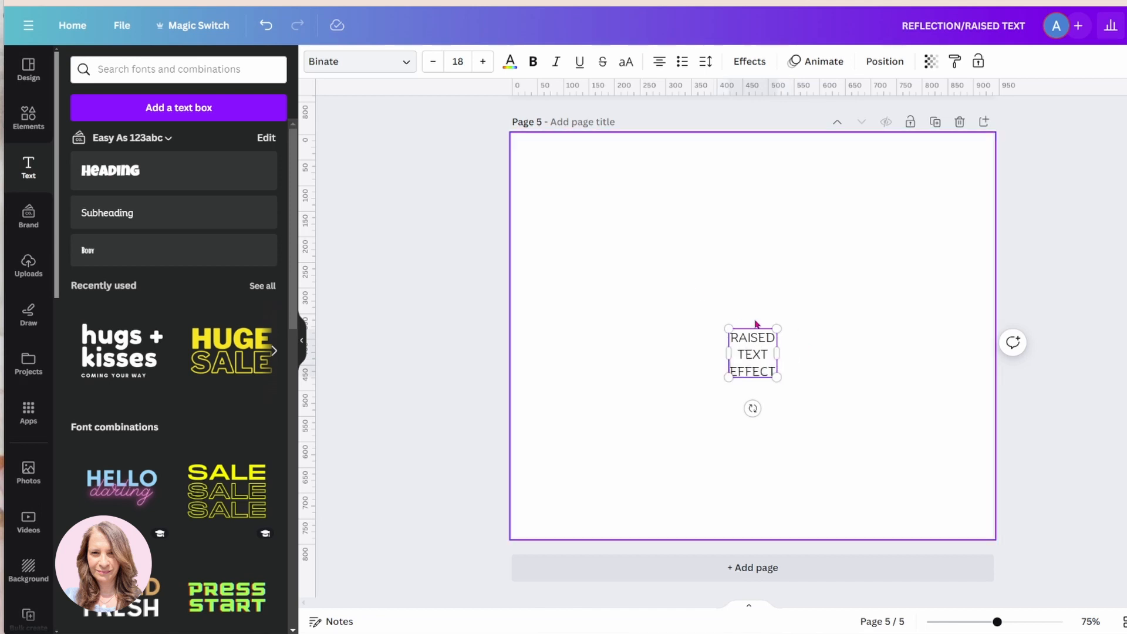
Enlarge the heading considerably and move it to the centre of the page.
left_click_drag(777, 328, 877, 231)
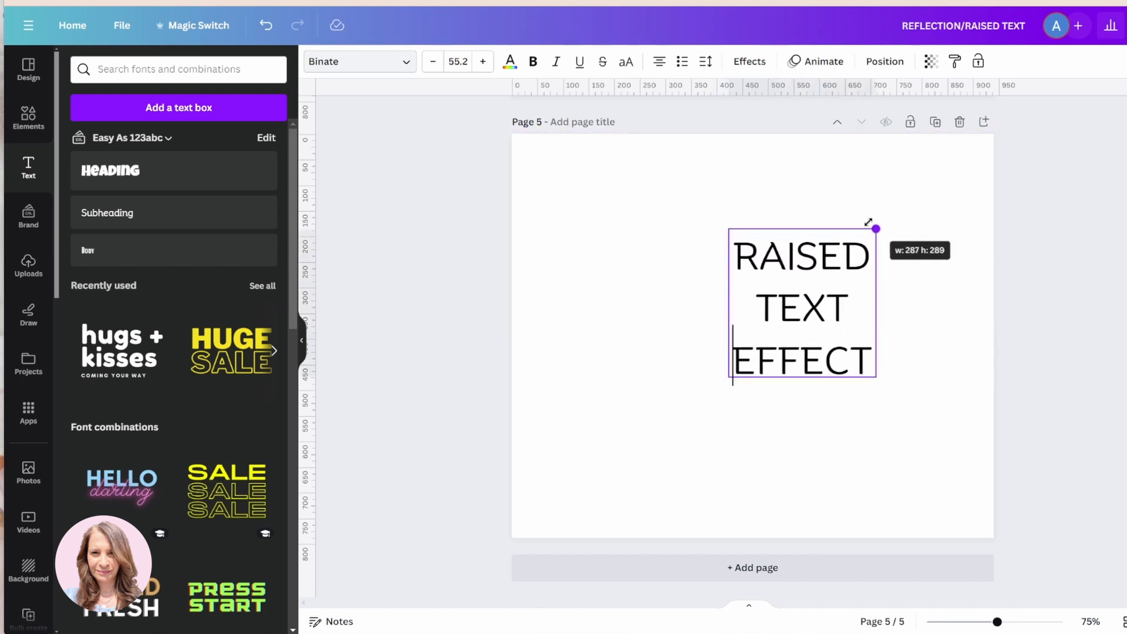
left_click_drag(730, 379, 627, 480)
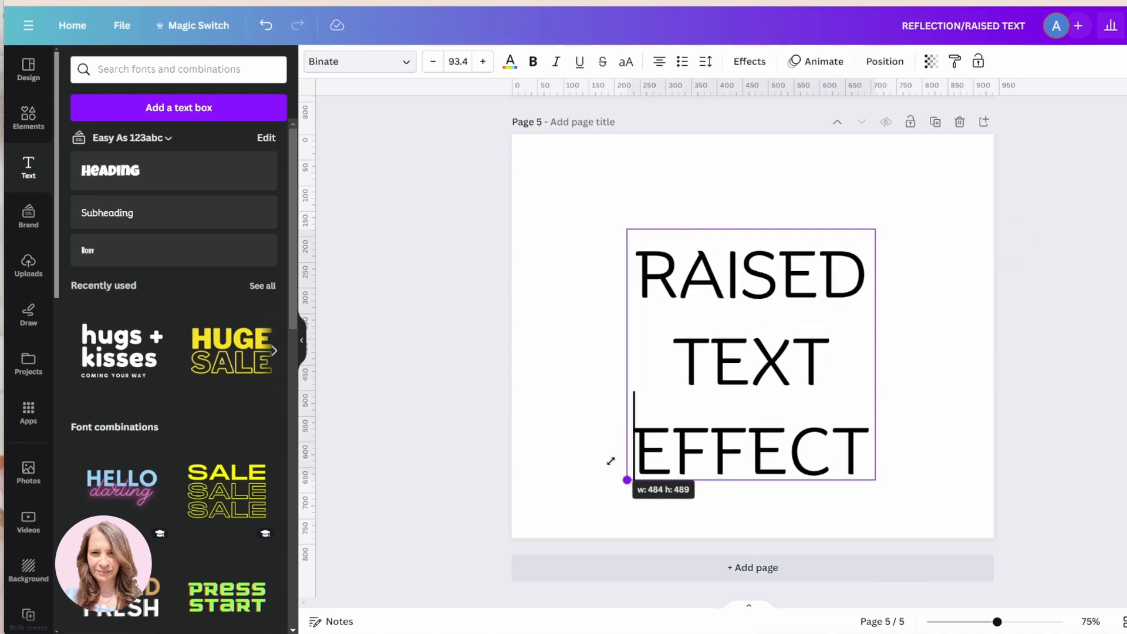
left_click_drag(759, 380, 758, 357)
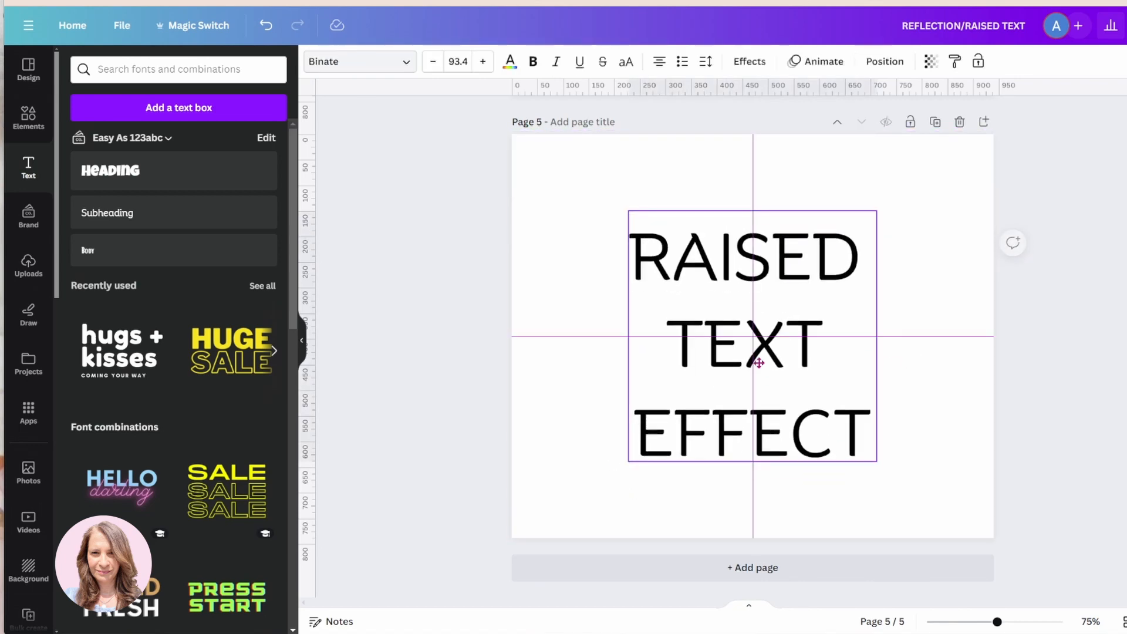
Set the heading in Montaser Arabic and tighten its line spacing to about 1.06.
left_click(394, 62)
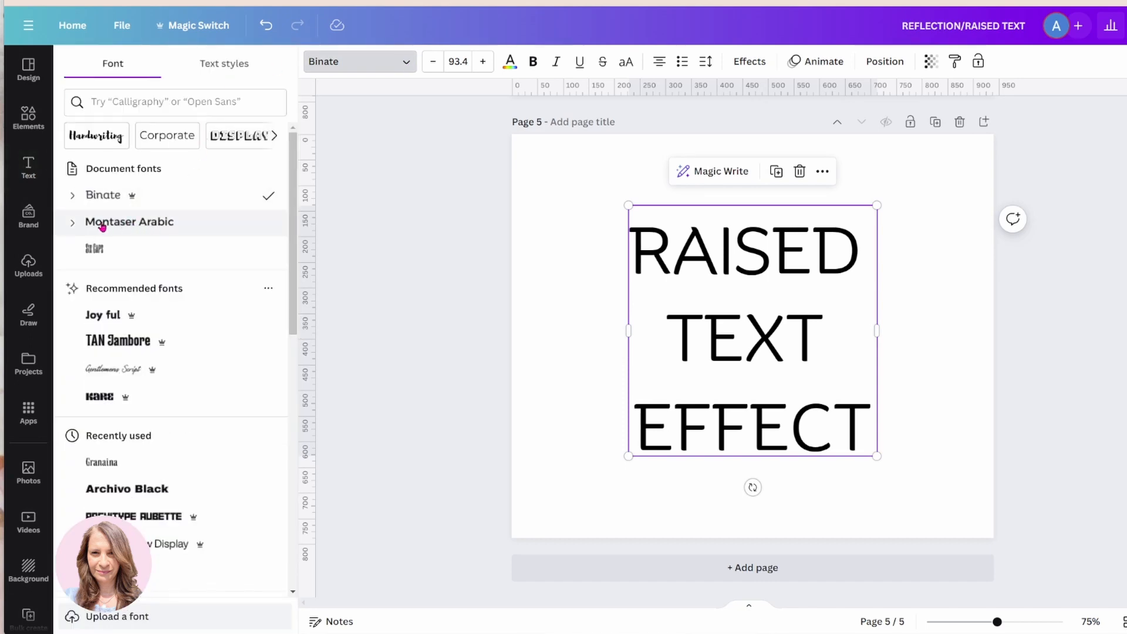
left_click(130, 221)
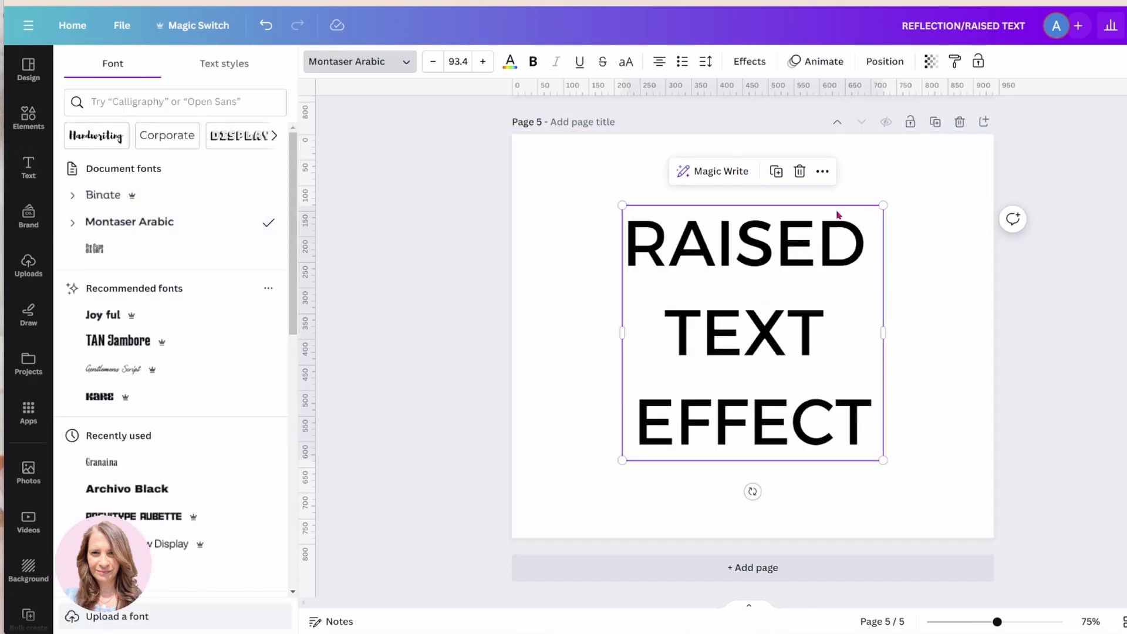
left_click(706, 62)
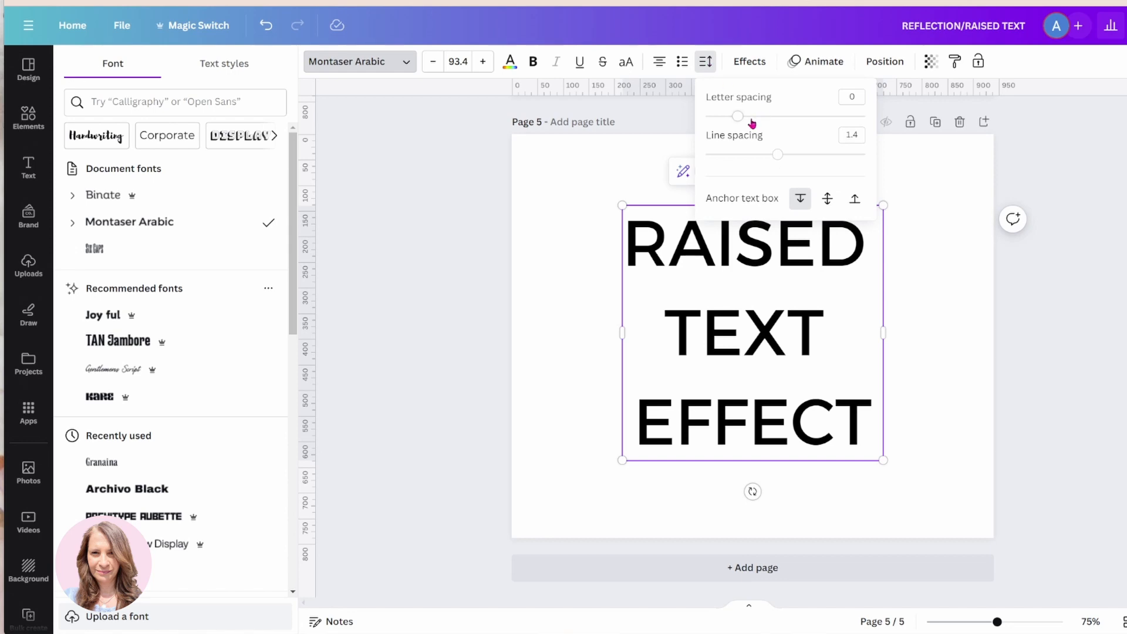
left_click_drag(778, 155, 751, 156)
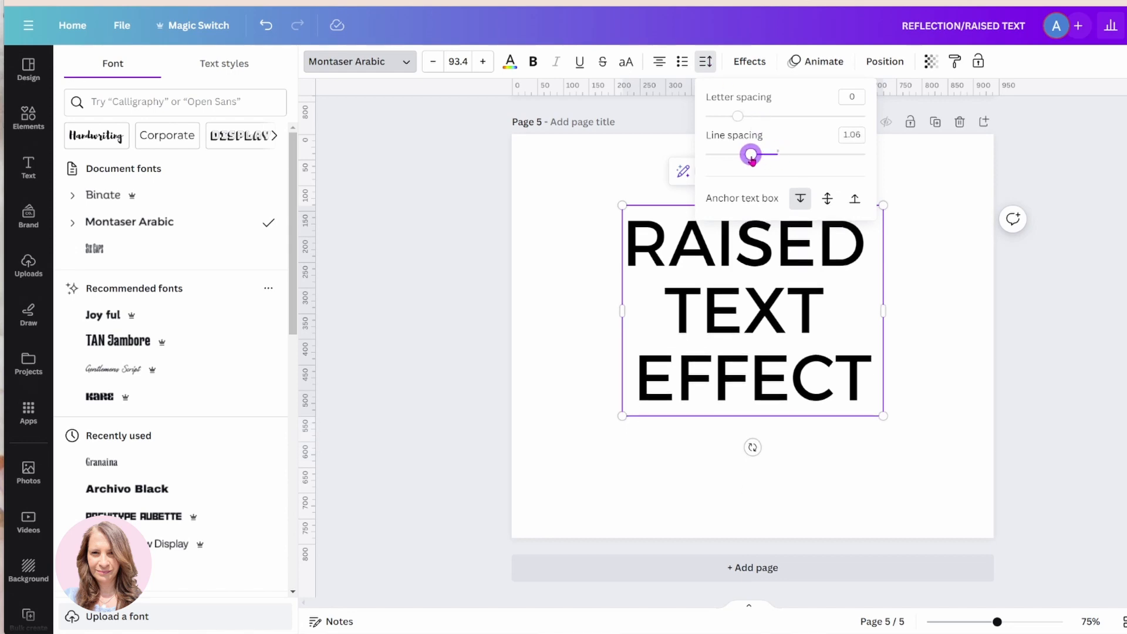
left_click(915, 240)
Enlarge the heading to fill the page width and nudge it into place.
left_click(753, 309)
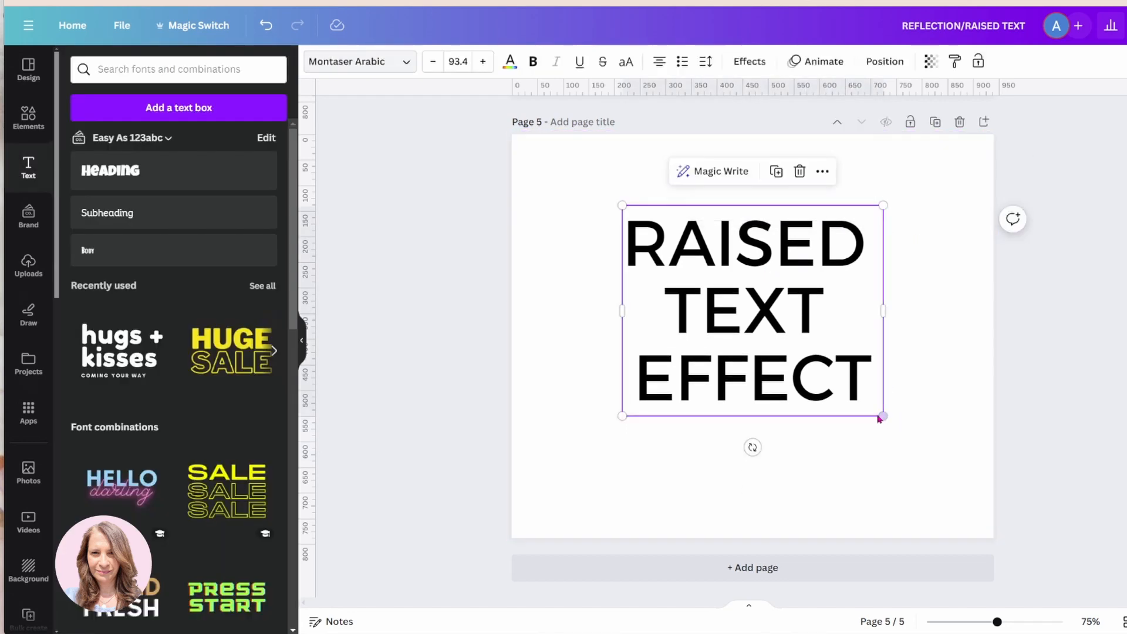
left_click_drag(881, 419, 917, 457)
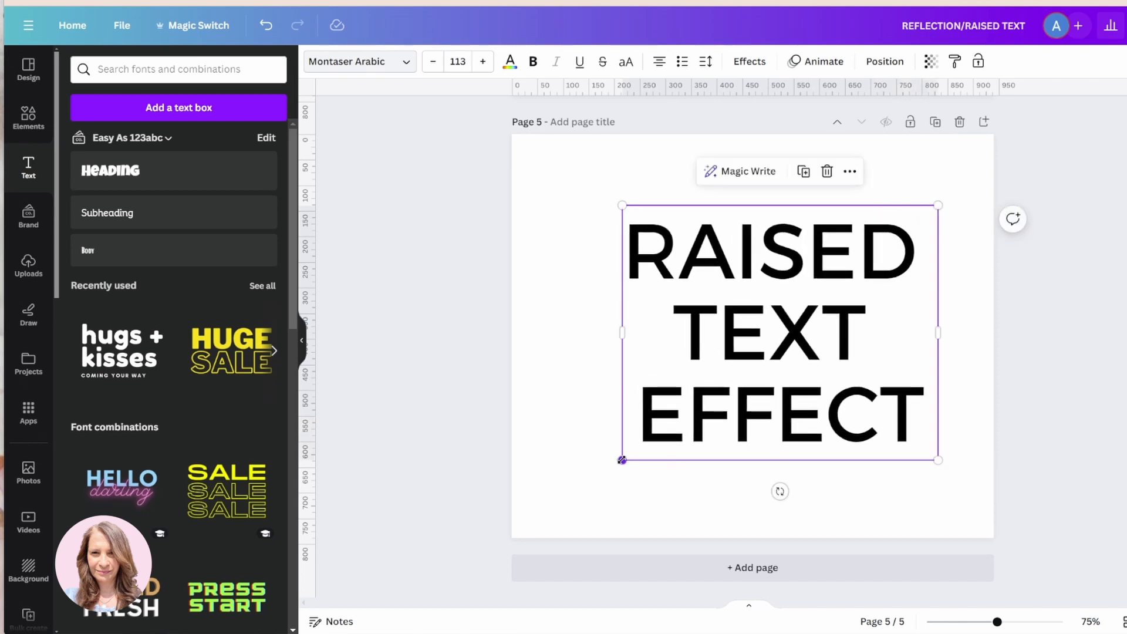
left_click_drag(622, 460, 586, 493)
left_click_drag(587, 205, 568, 189)
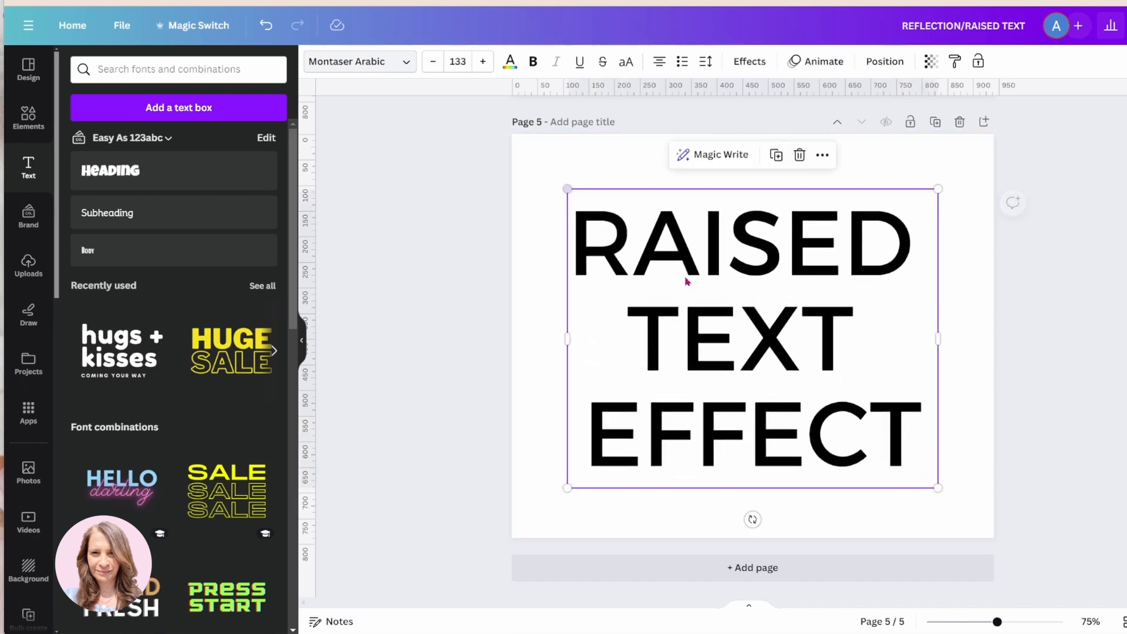
left_click_drag(733, 330, 742, 324)
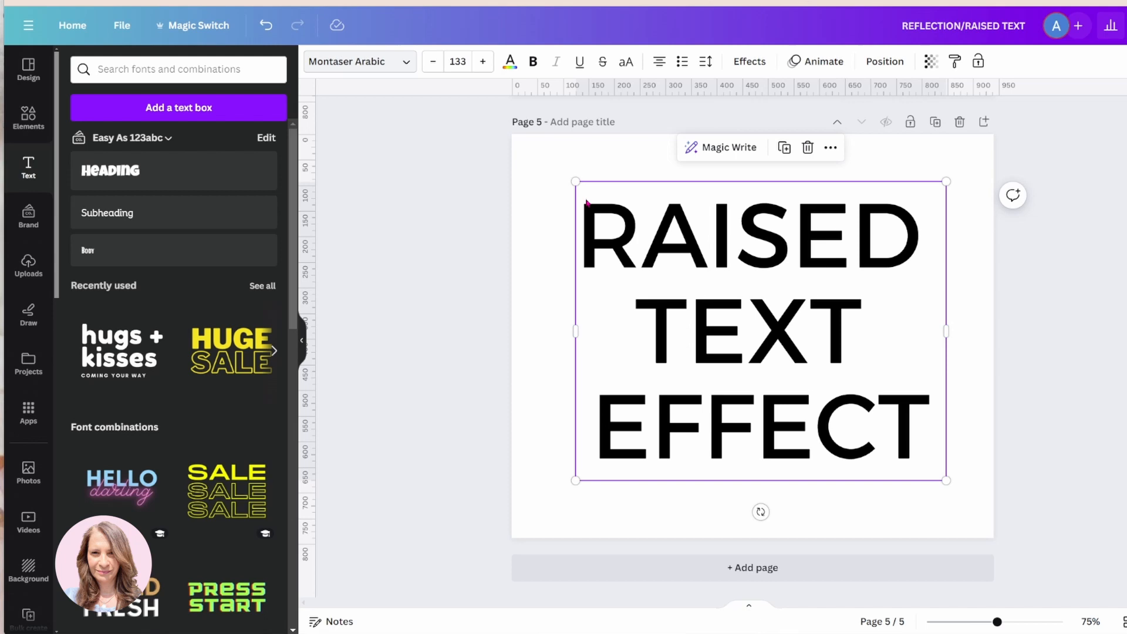
Colour the heading text purple.
left_click(509, 61)
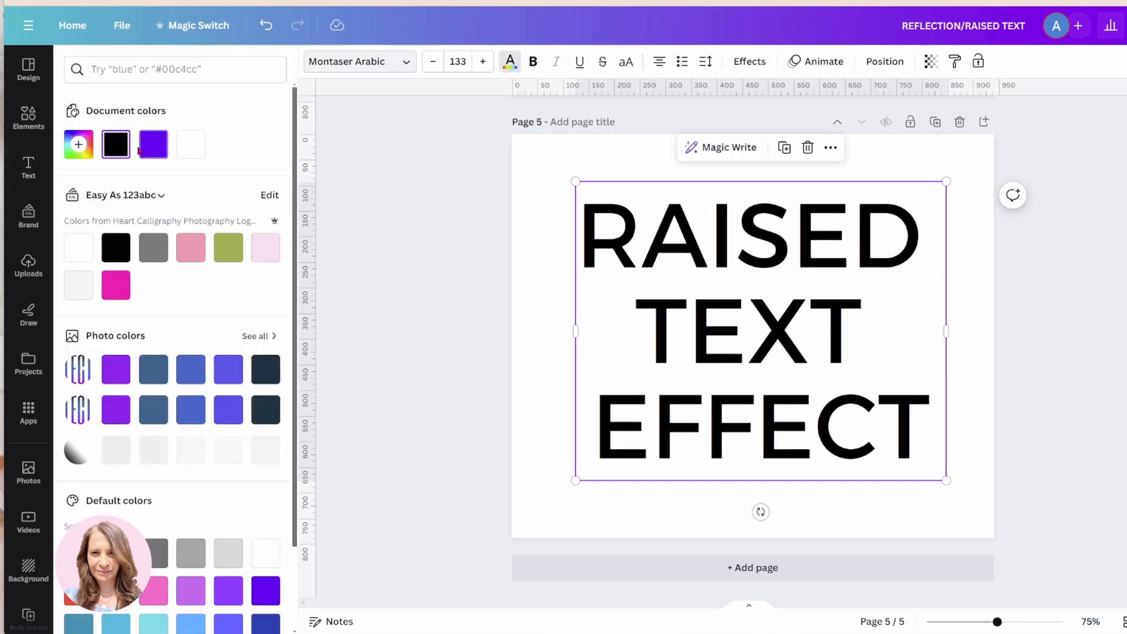
left_click(153, 145)
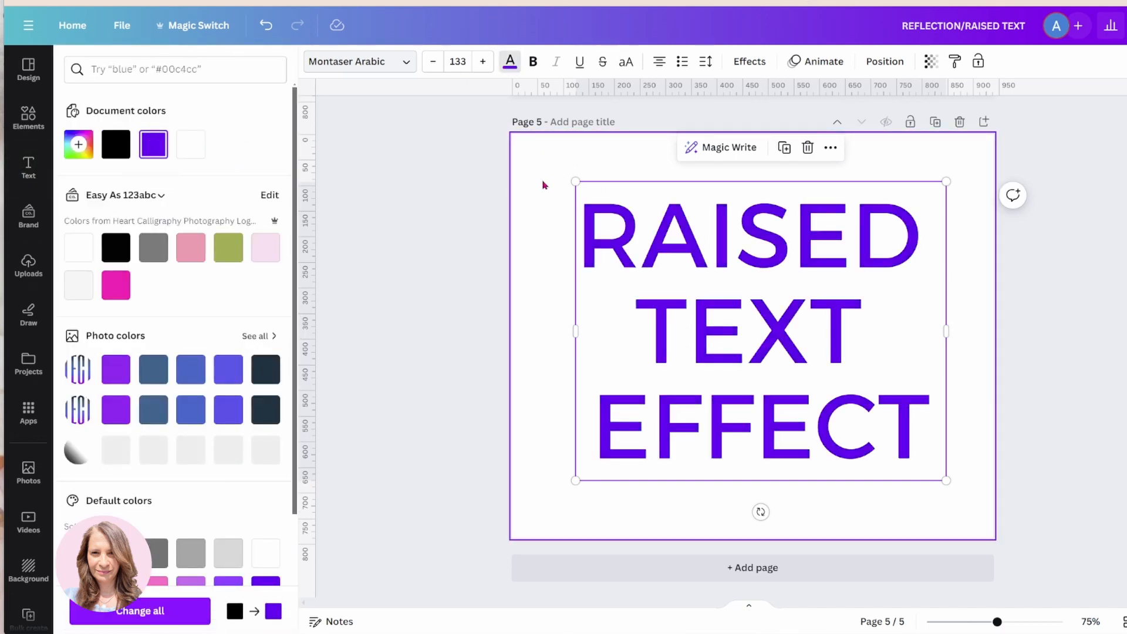
Add a black drop shadow to the heading and raise its transparency to 86.
left_click(750, 63)
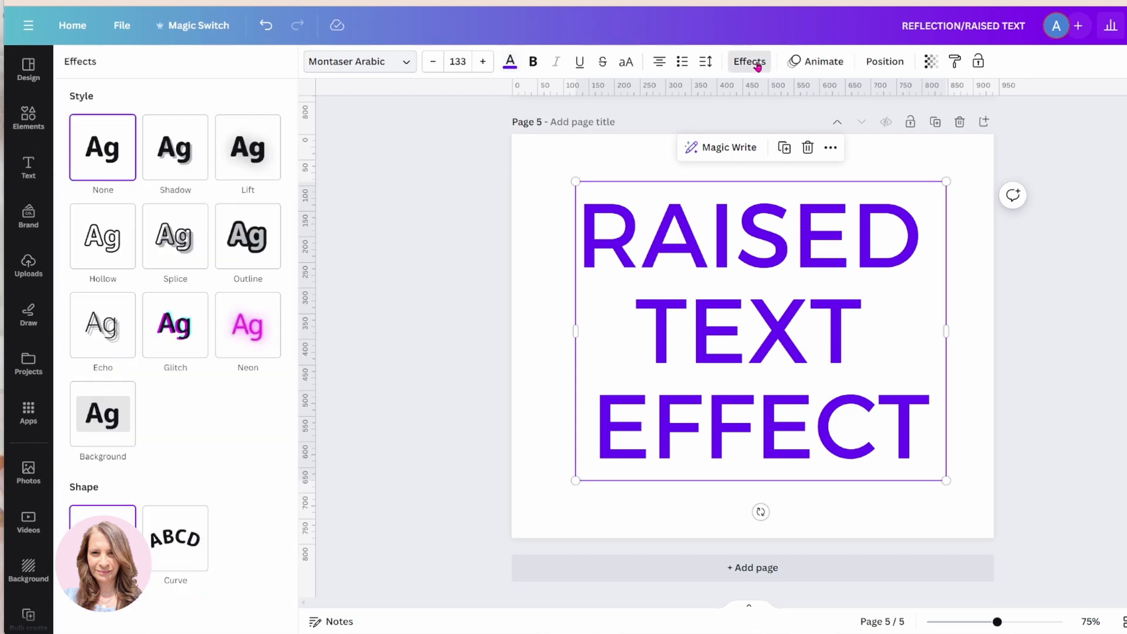
left_click(175, 149)
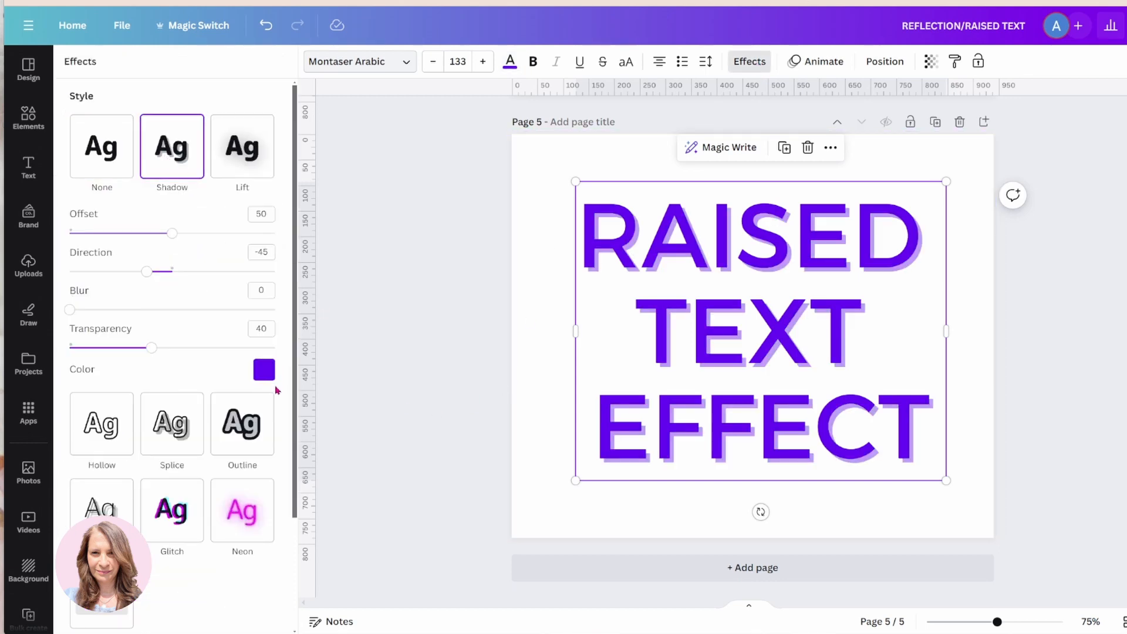
left_click(264, 370)
left_click(115, 226)
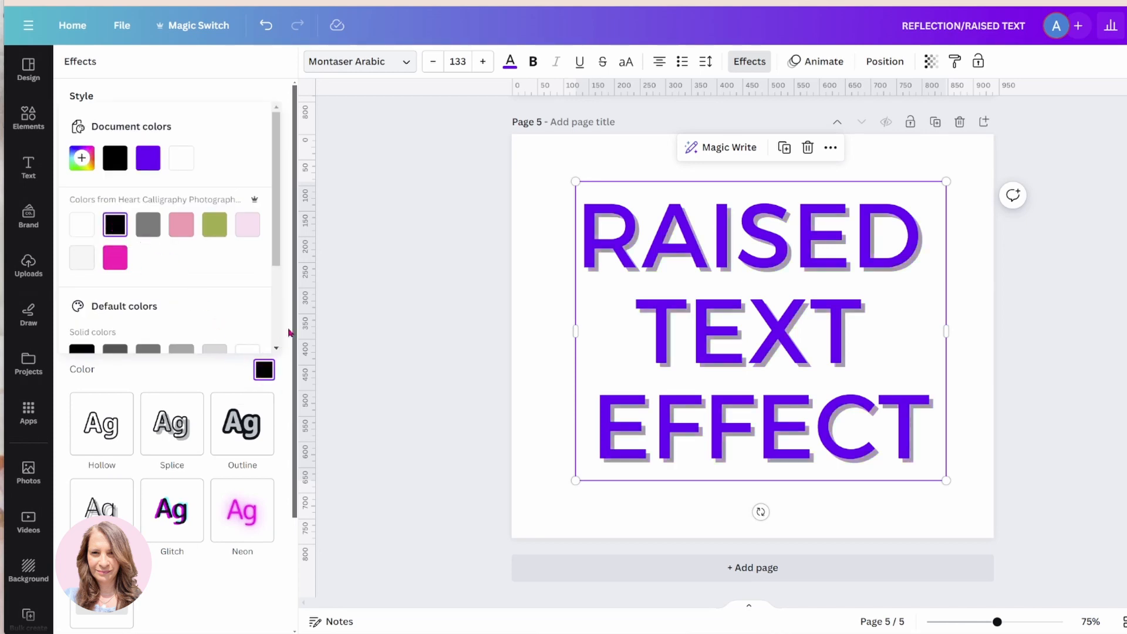
left_click(221, 382)
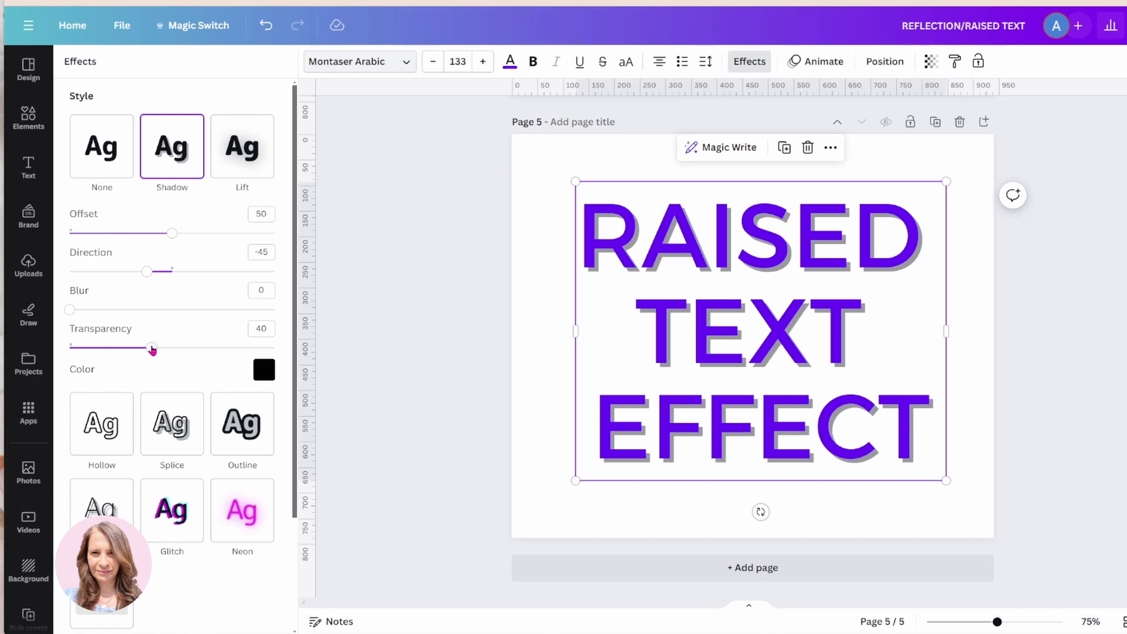
left_click_drag(150, 348, 246, 349)
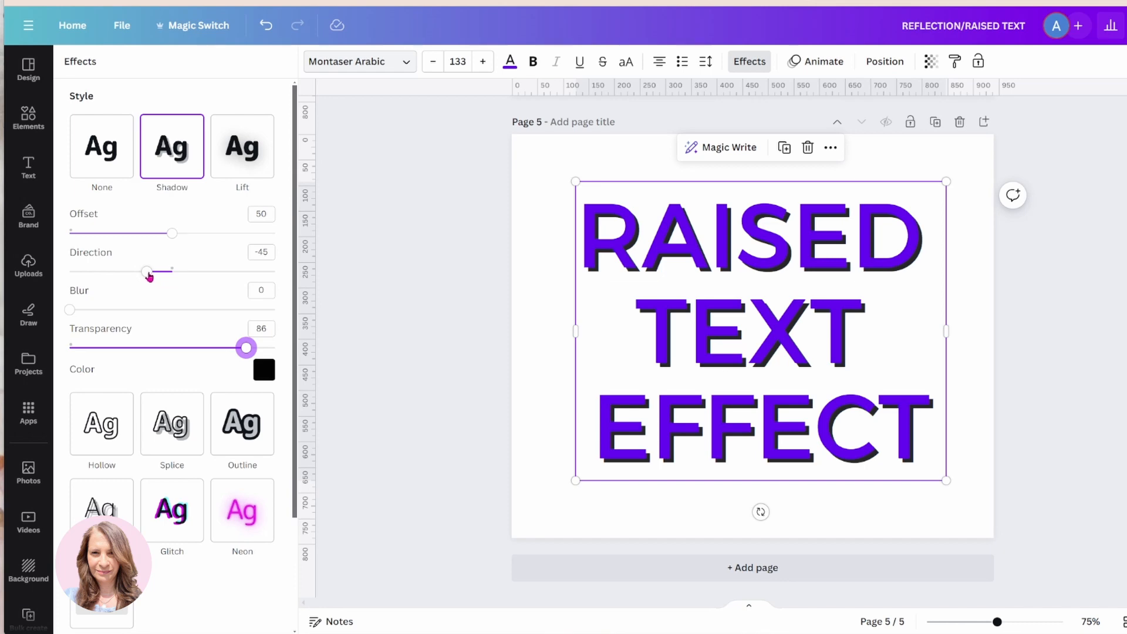
Turn the shadow direction to about -95 so it points downward, with offset 16.
left_click_drag(150, 274, 149, 274)
left_click_drag(148, 274, 128, 274)
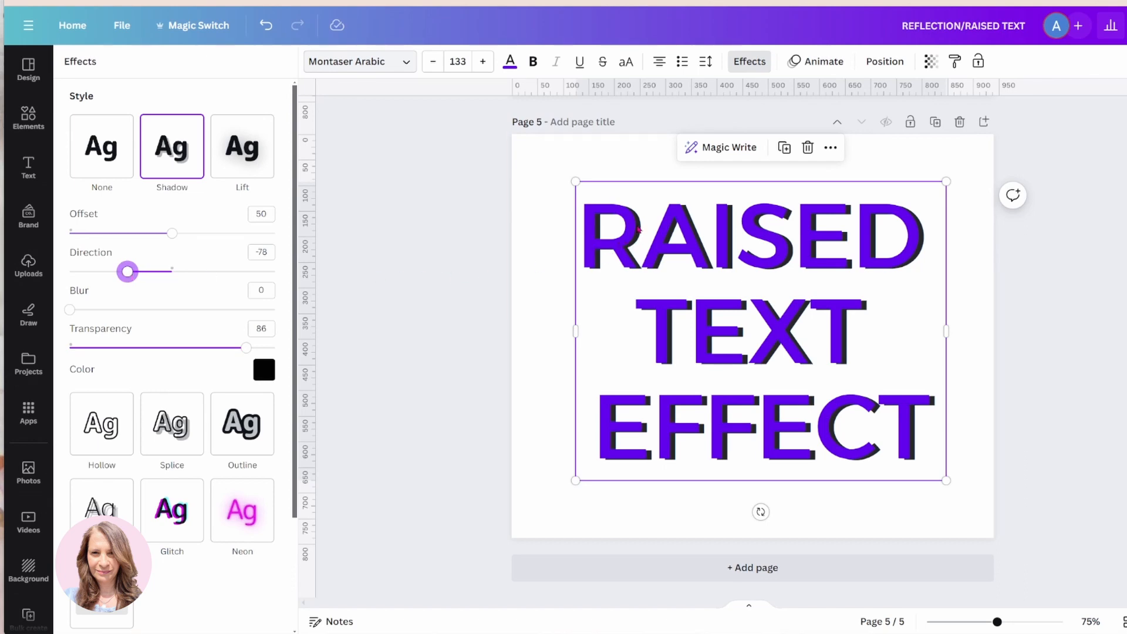
left_click_drag(631, 240, 641, 256)
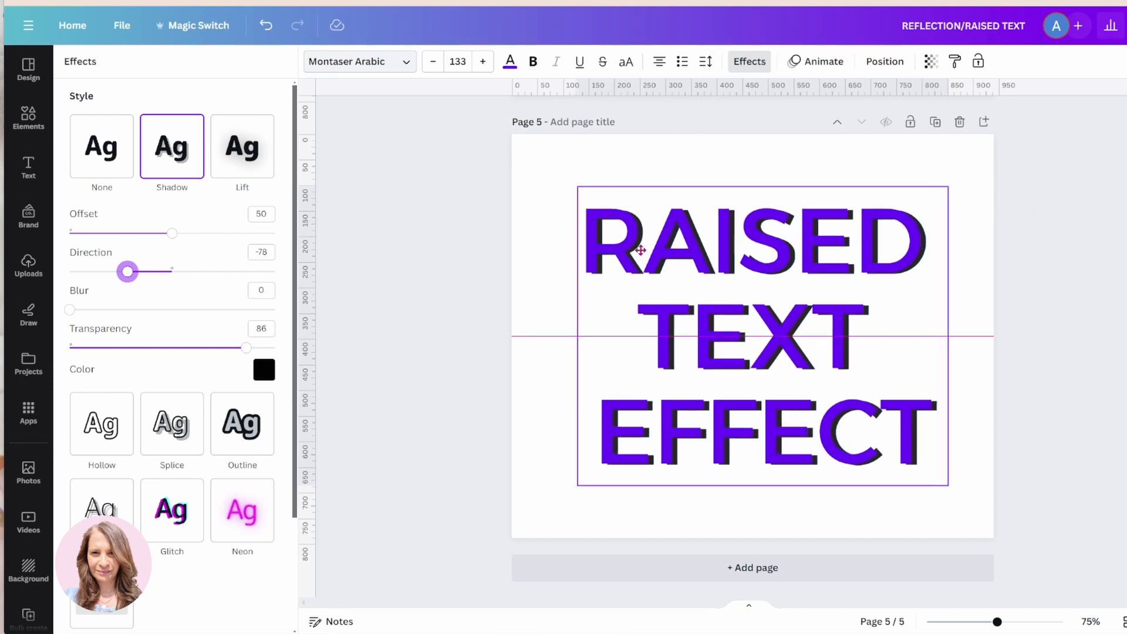
left_click_drag(128, 271, 119, 274)
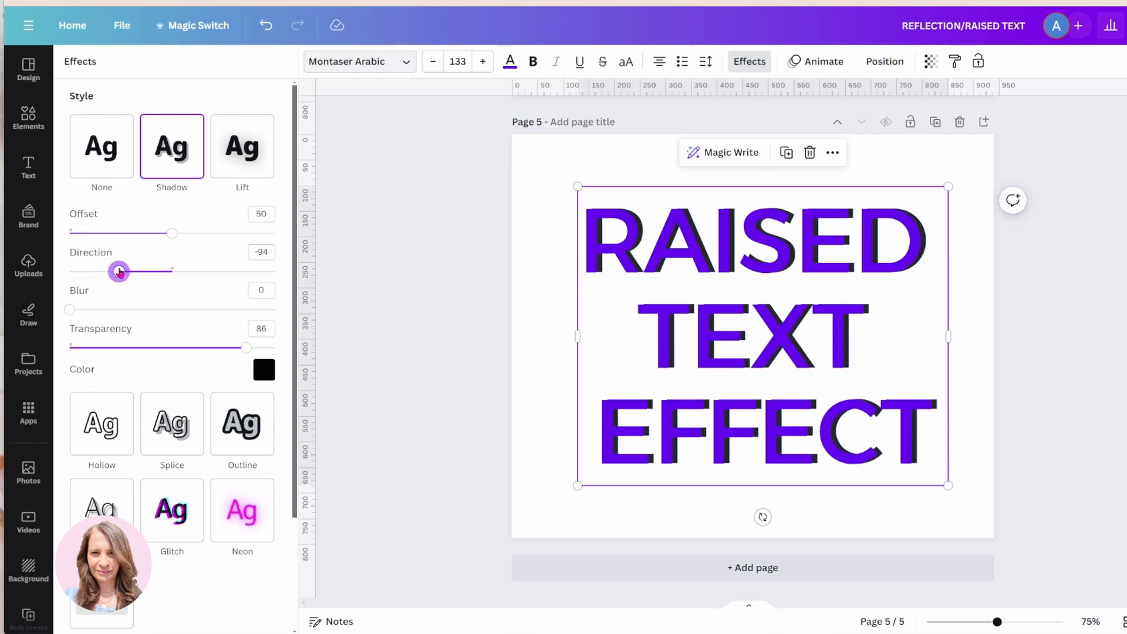
left_click_drag(119, 271, 118, 272)
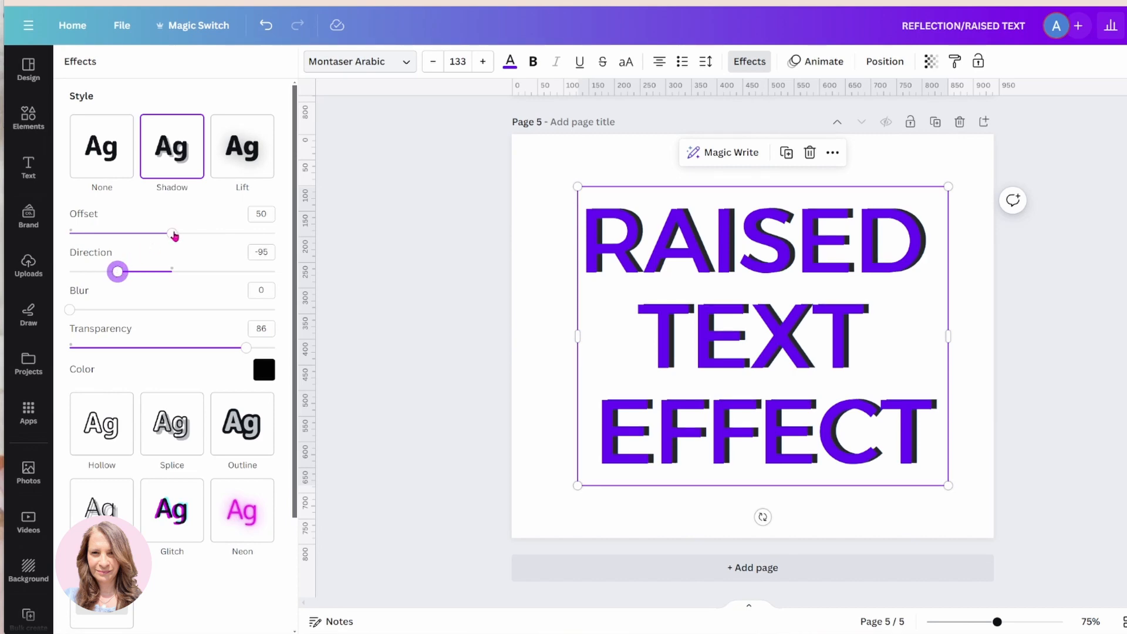
left_click_drag(173, 234, 104, 238)
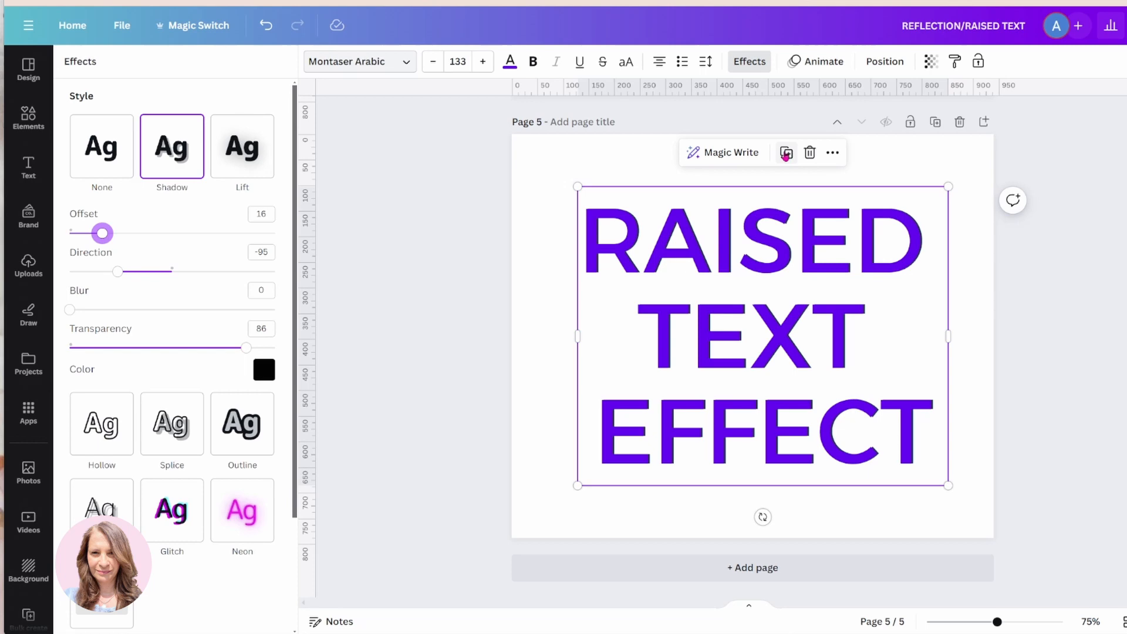
Duplicate the title and place the copy exactly over the original.
left_click(787, 152)
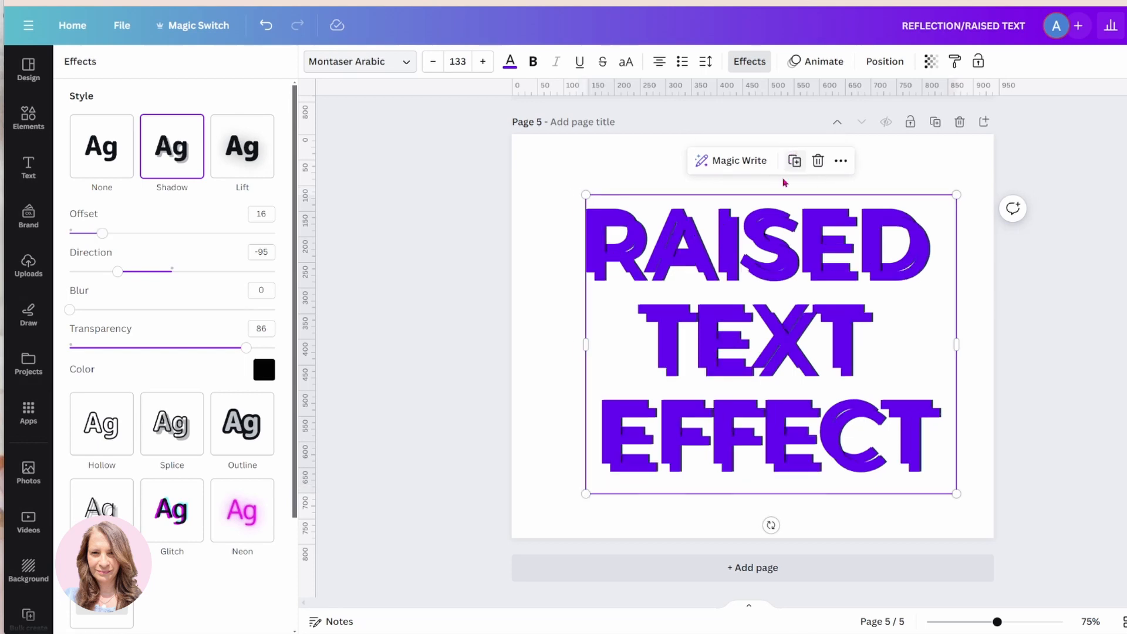
left_click_drag(736, 401, 733, 399)
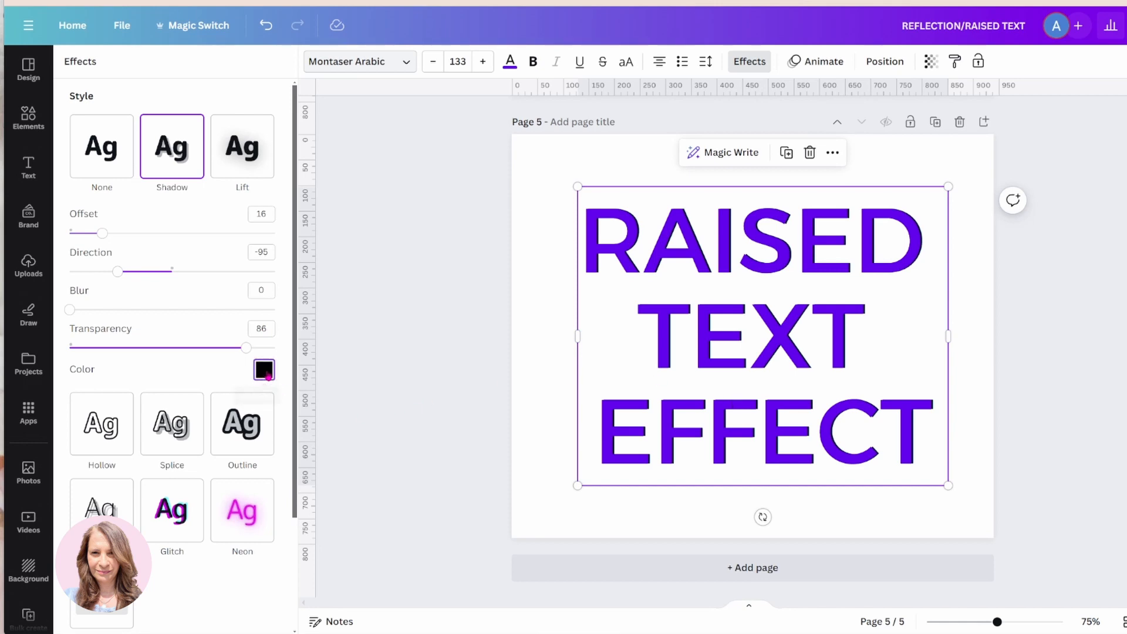
Make the copy's shadow white and swing its direction to 95, opposite the black shadow.
left_click(265, 370)
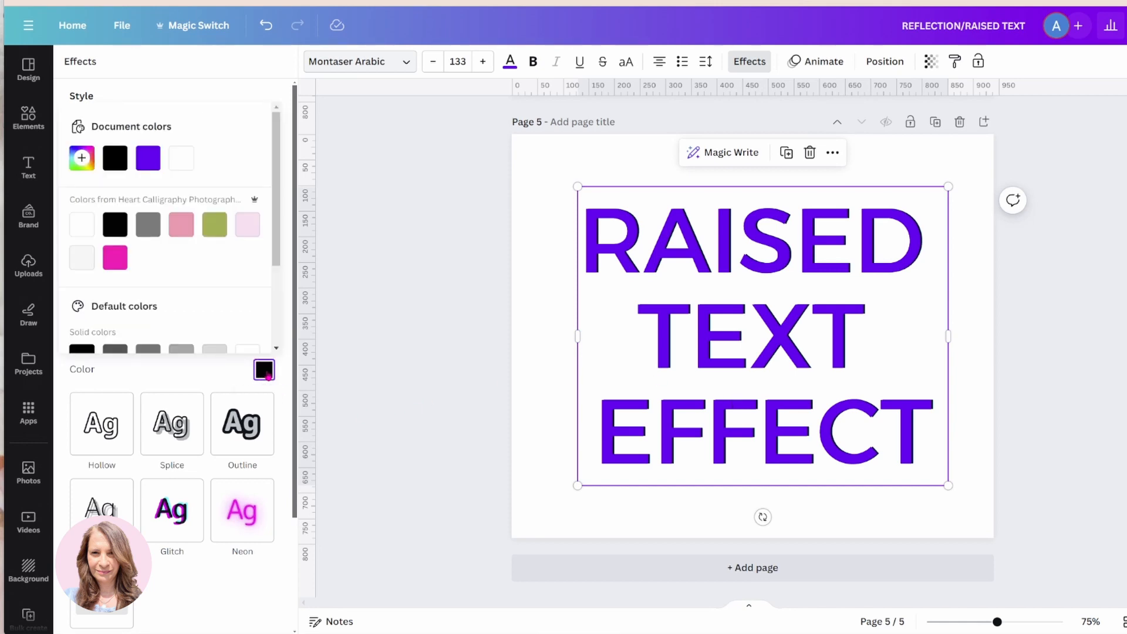
left_click(82, 225)
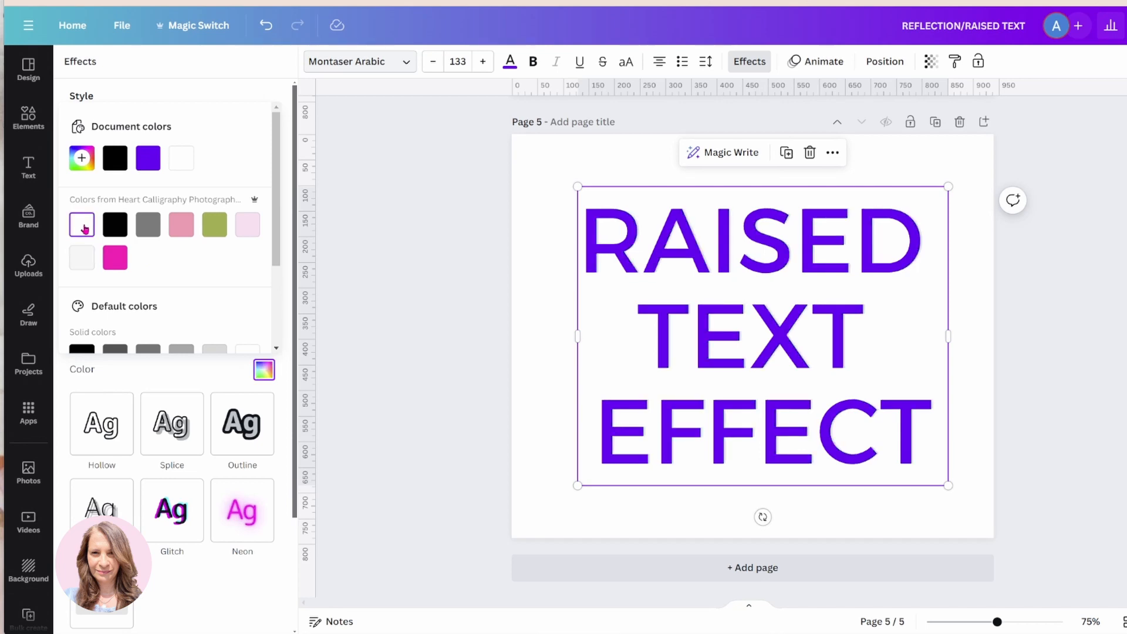
left_click(165, 374)
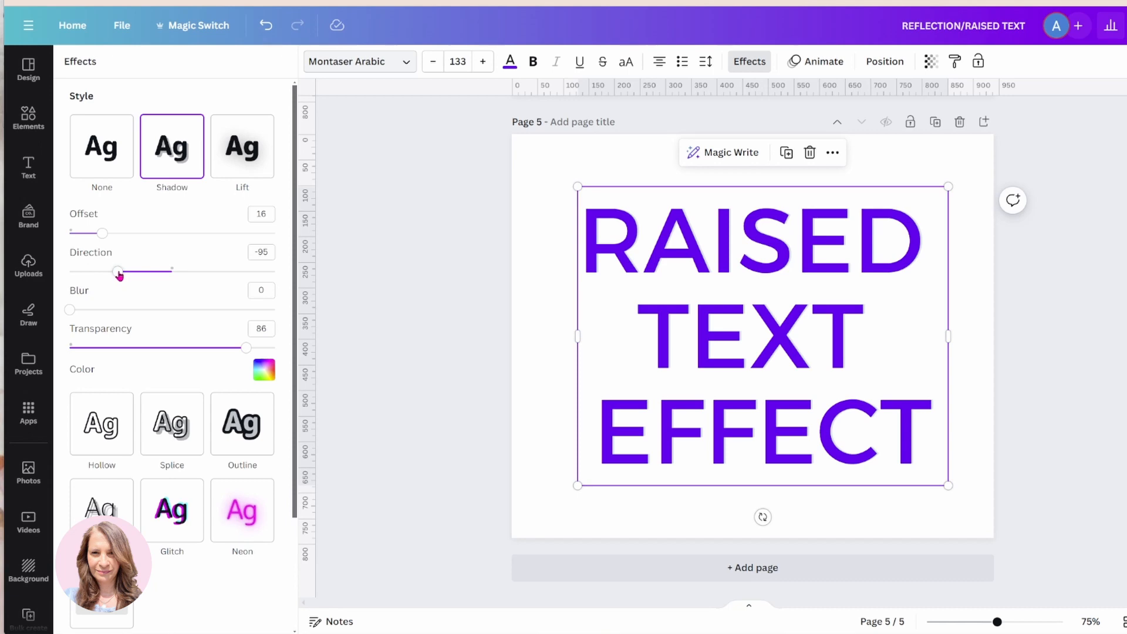
left_click_drag(119, 272, 208, 272)
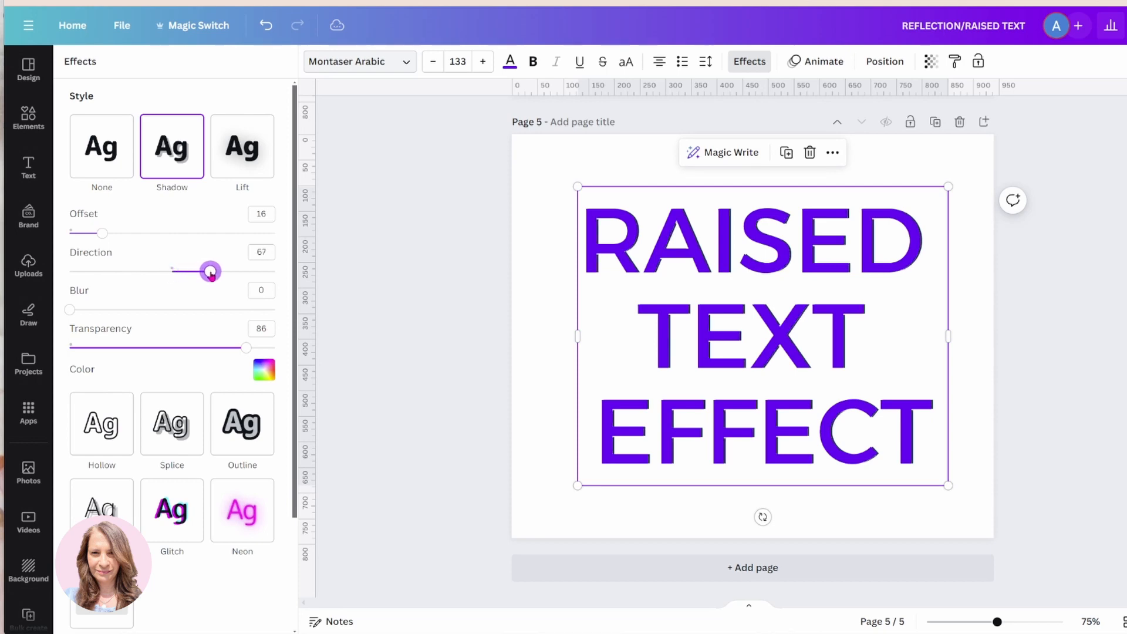
left_click_drag(207, 272, 226, 272)
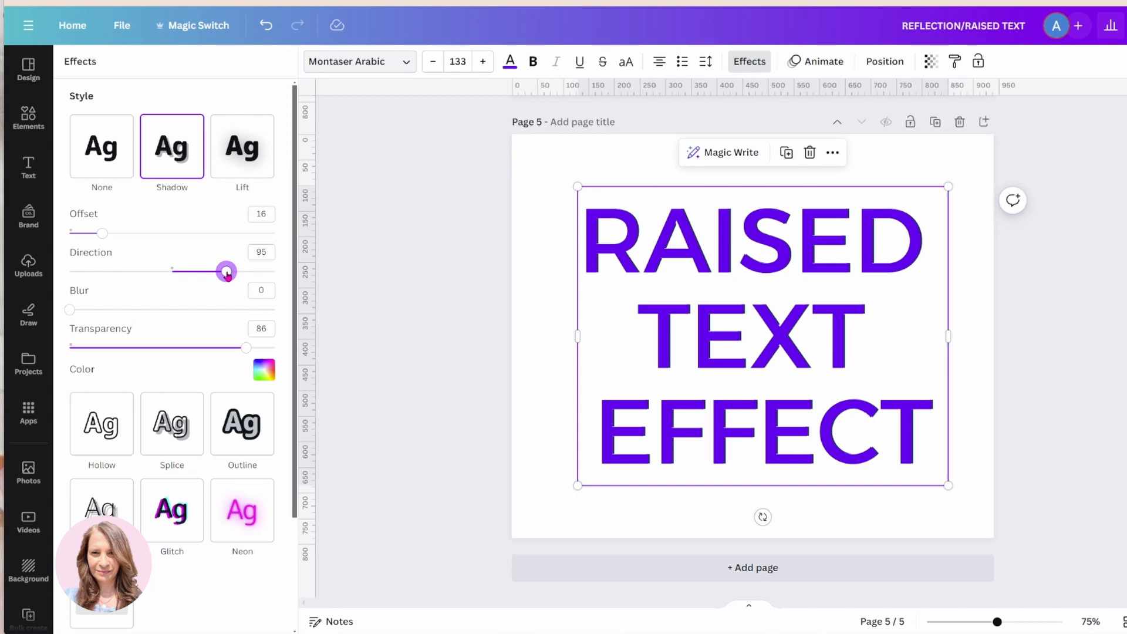
Try a black page background, then fill it with the same purple as the text and reselect the top copy.
left_click(542, 150)
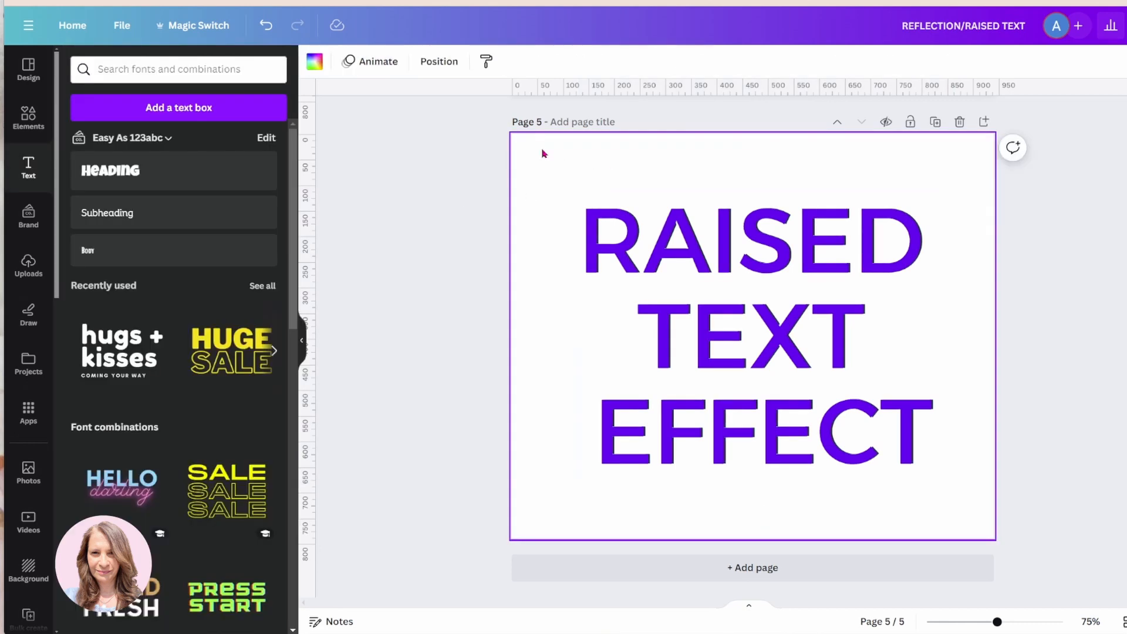
left_click(314, 61)
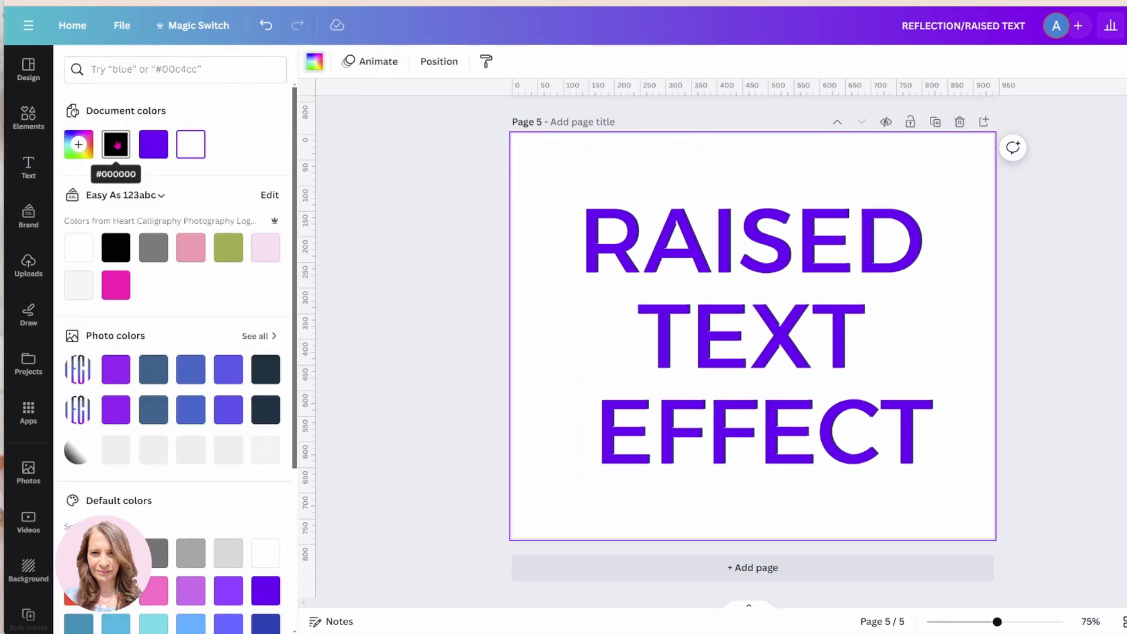
left_click(117, 144)
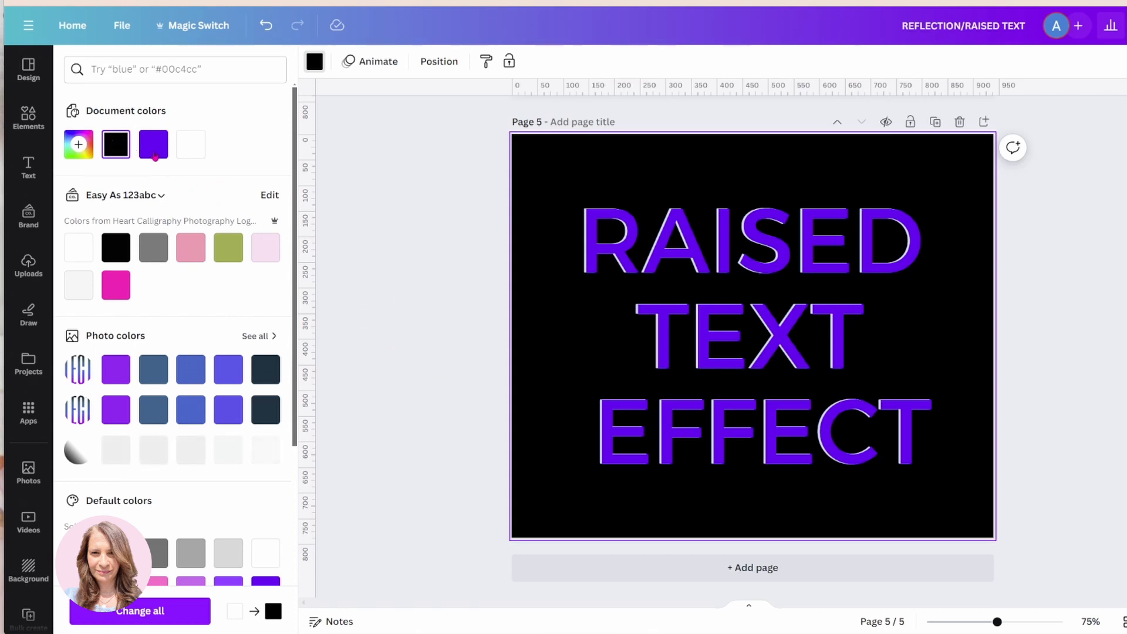
left_click(154, 145)
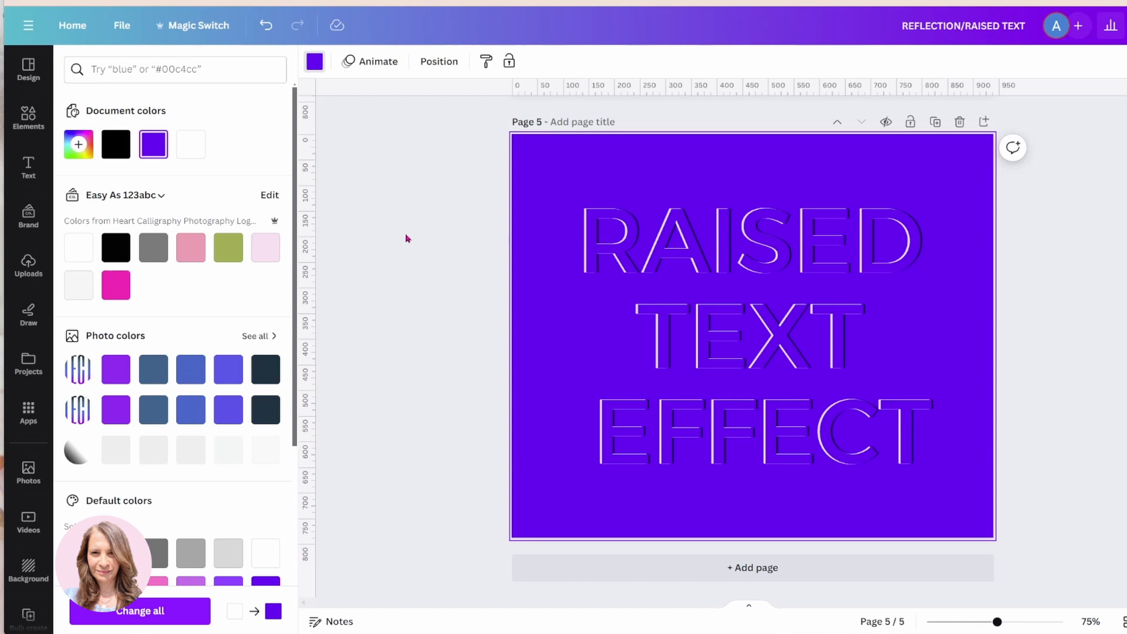
left_click(605, 231)
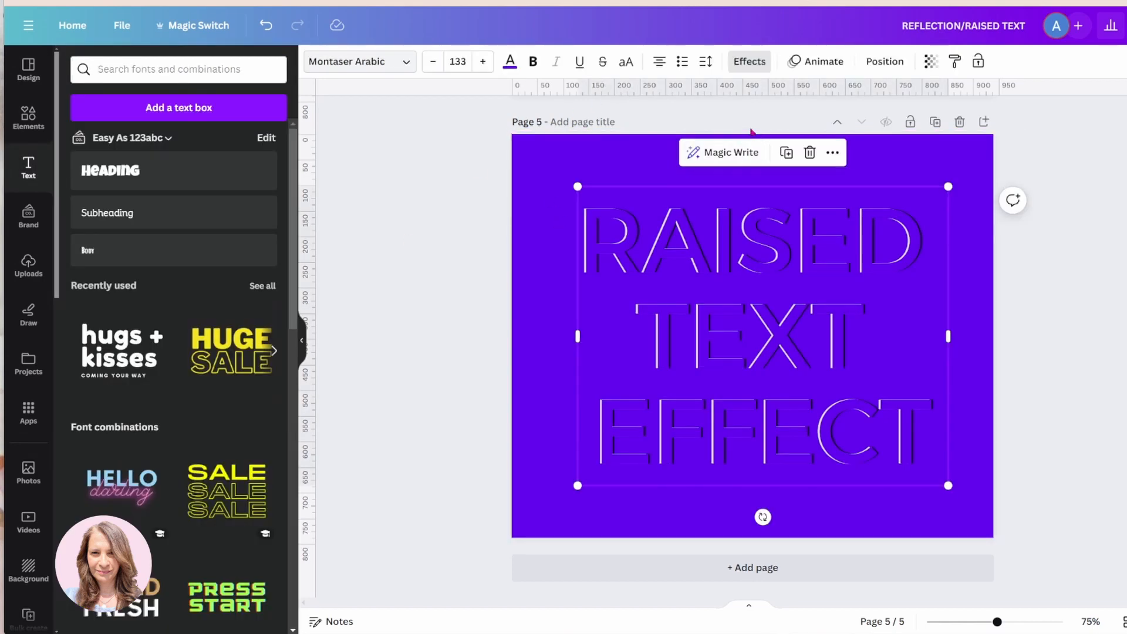
Reduce the top copy's white shadow offset to 3.
left_click(751, 62)
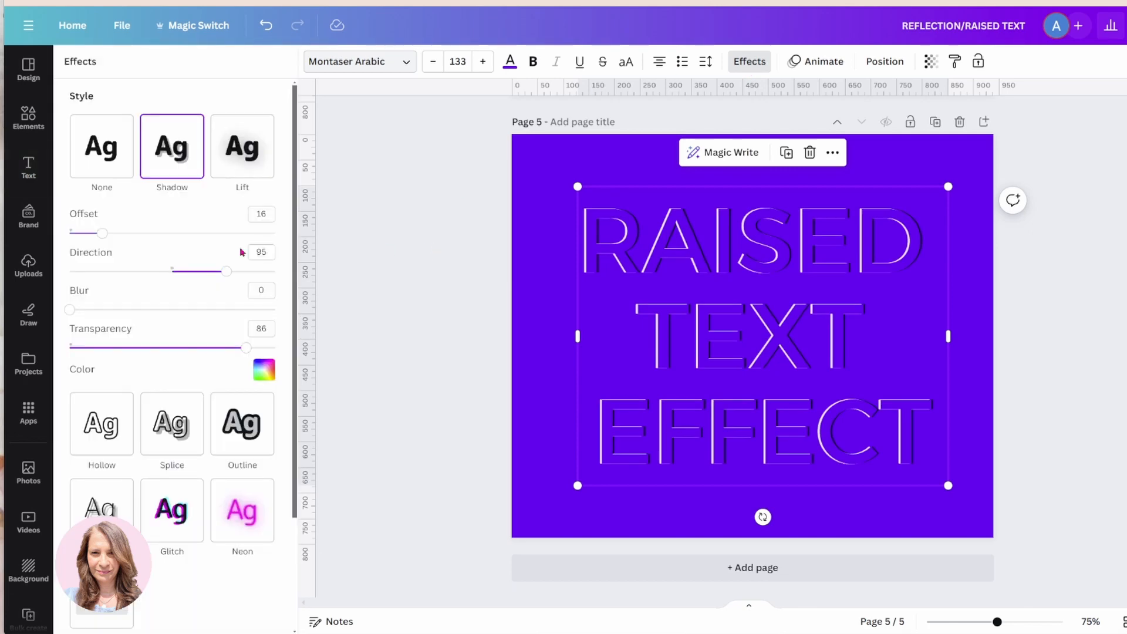
left_click_drag(101, 233, 78, 236)
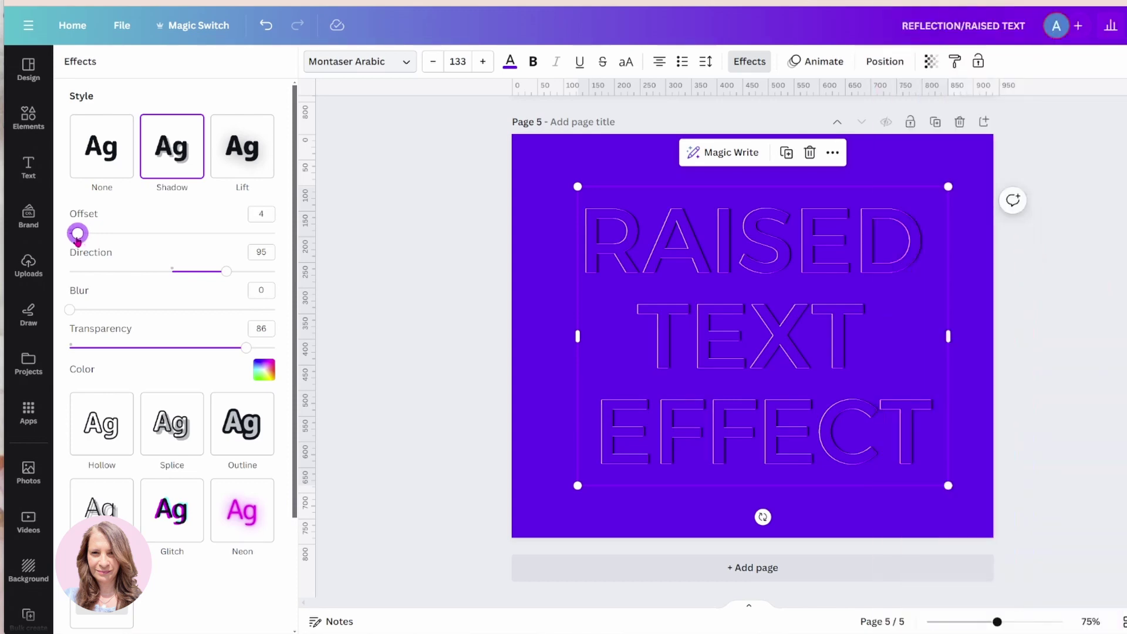
left_click_drag(78, 234, 75, 234)
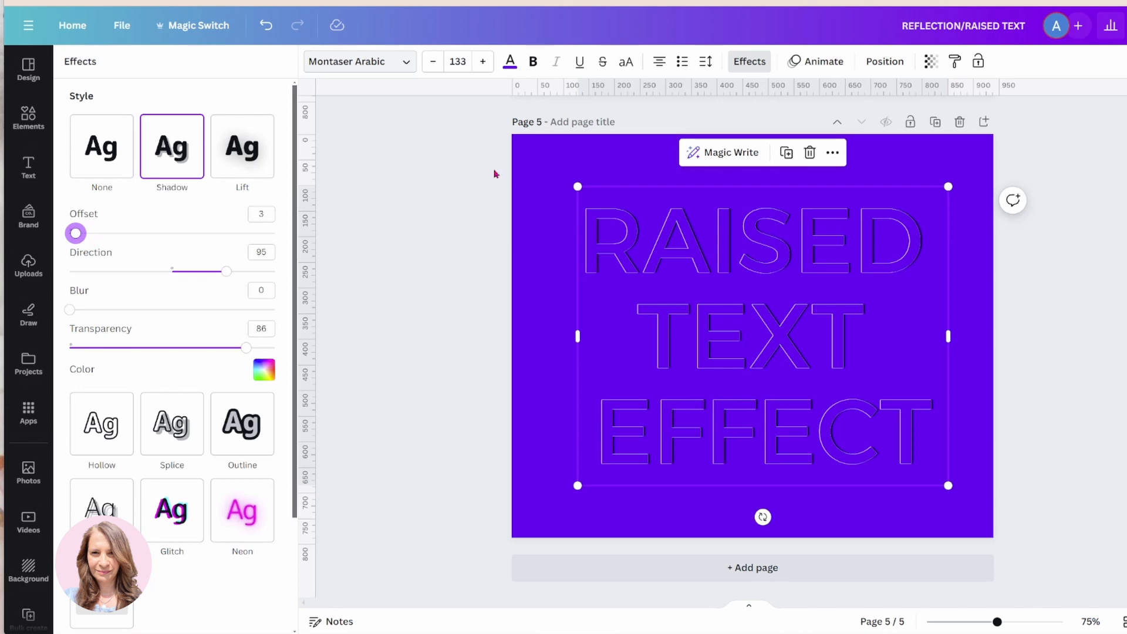
left_click(749, 61)
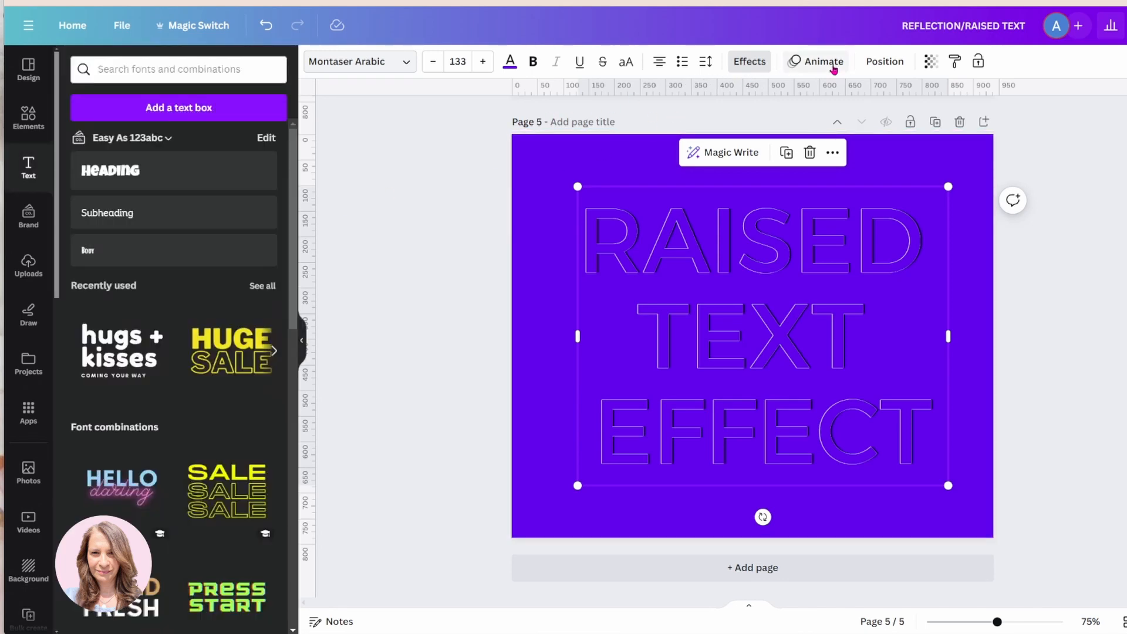
Select the lower text copy from the Layers list and reduce its black shadow offset to about 12.
left_click(884, 61)
left_click(177, 193)
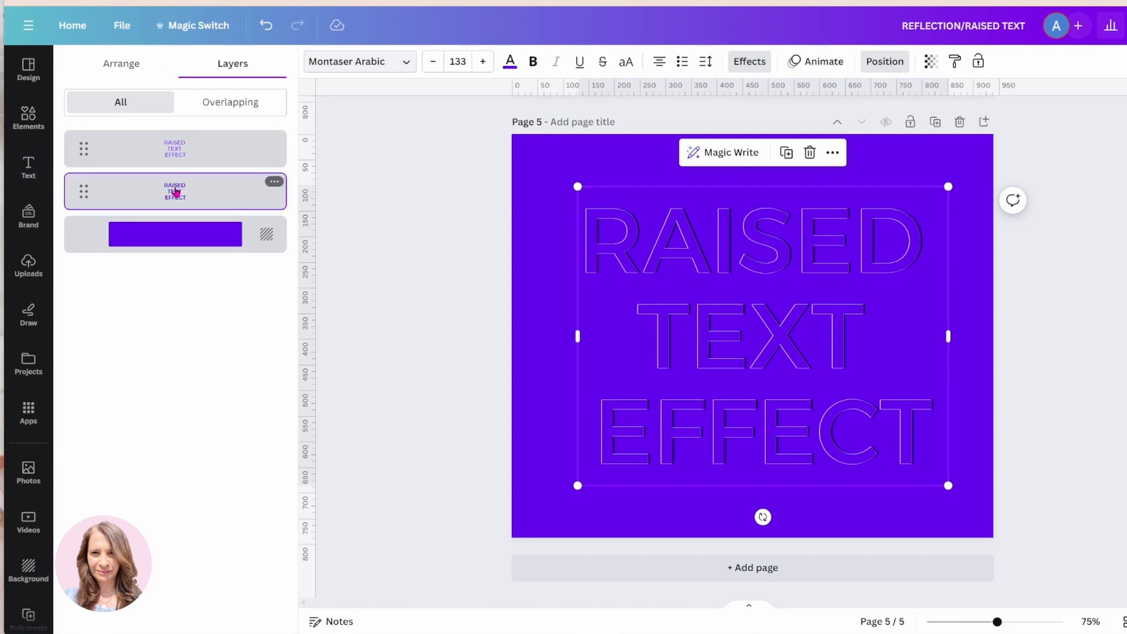
left_click(749, 61)
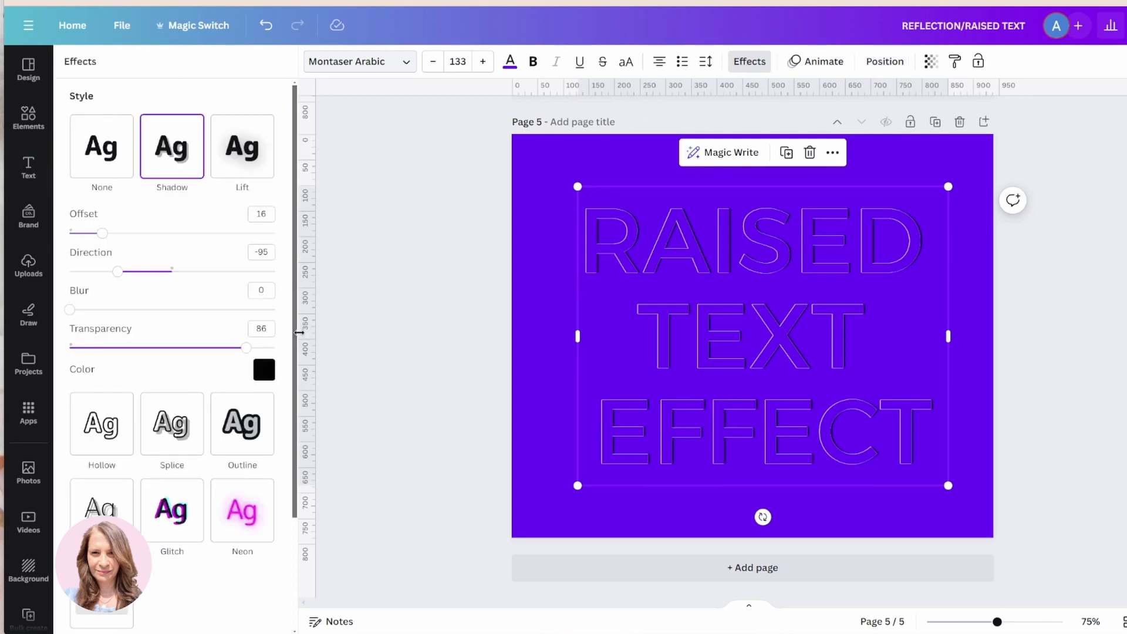
left_click_drag(102, 233, 94, 235)
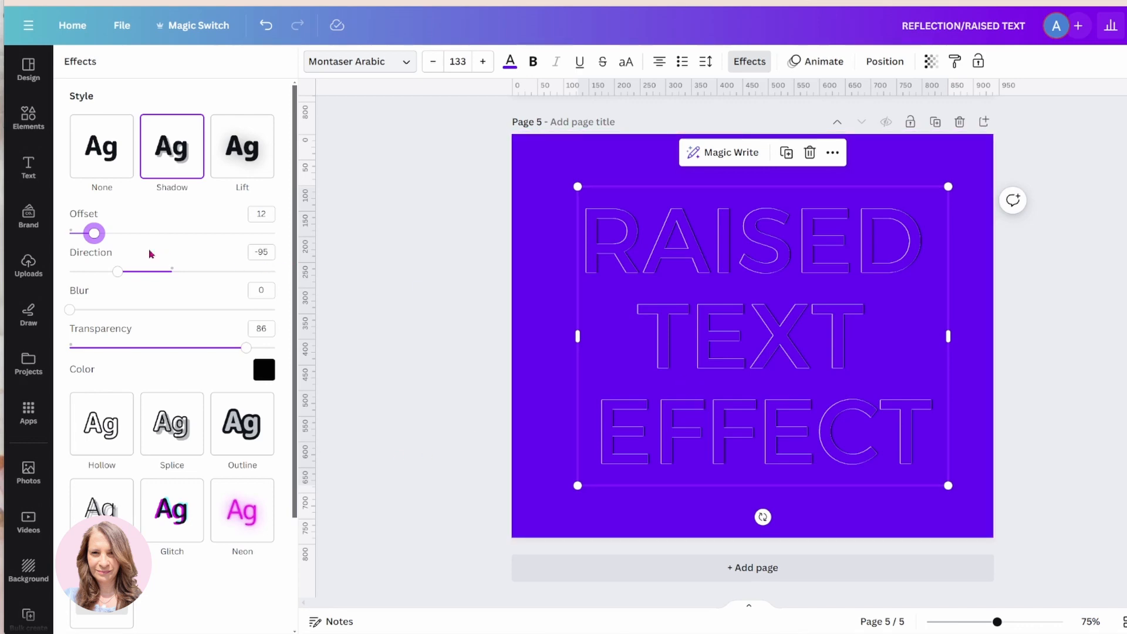
Push the black shadow out to offset 27 and soften it with blur 28.
left_click_drag(95, 235, 118, 235)
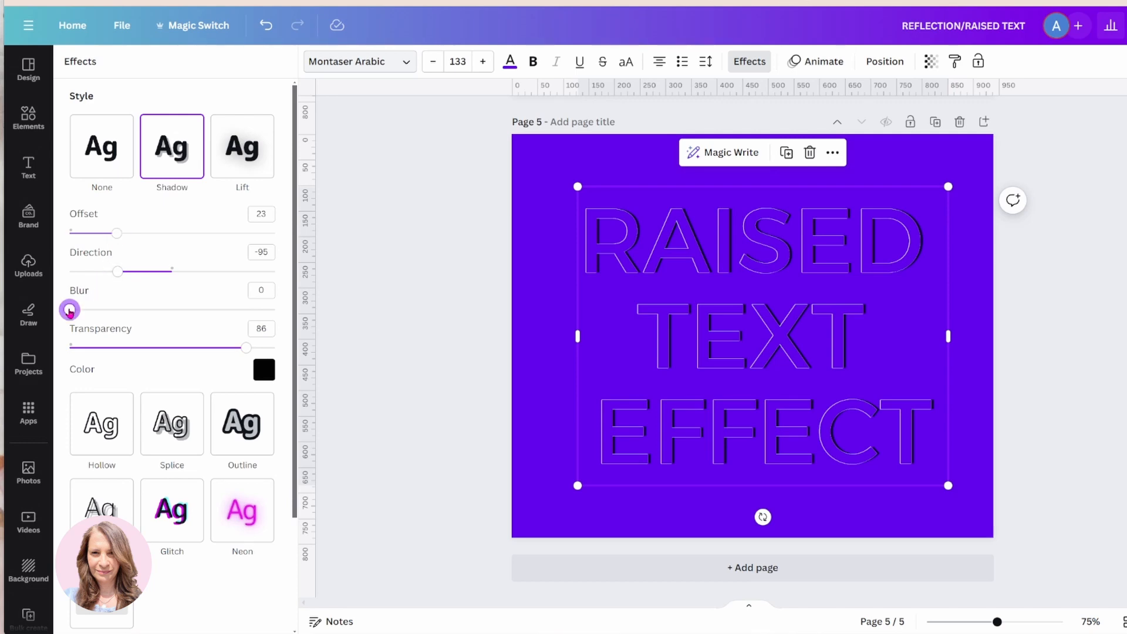
left_click_drag(71, 310, 128, 310)
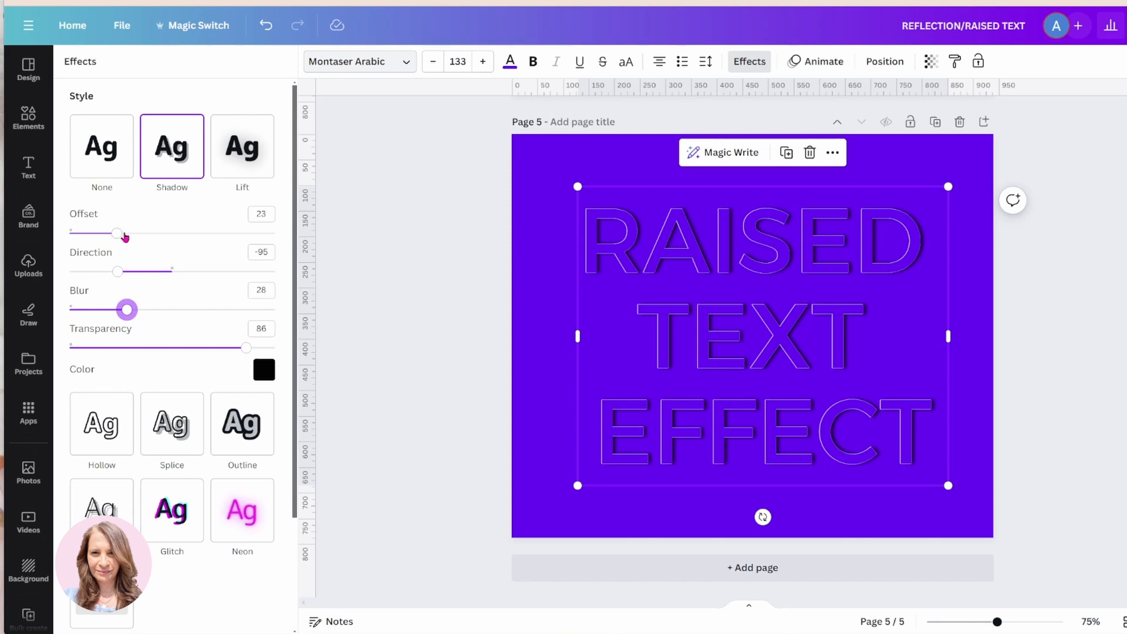
left_click_drag(117, 233, 125, 235)
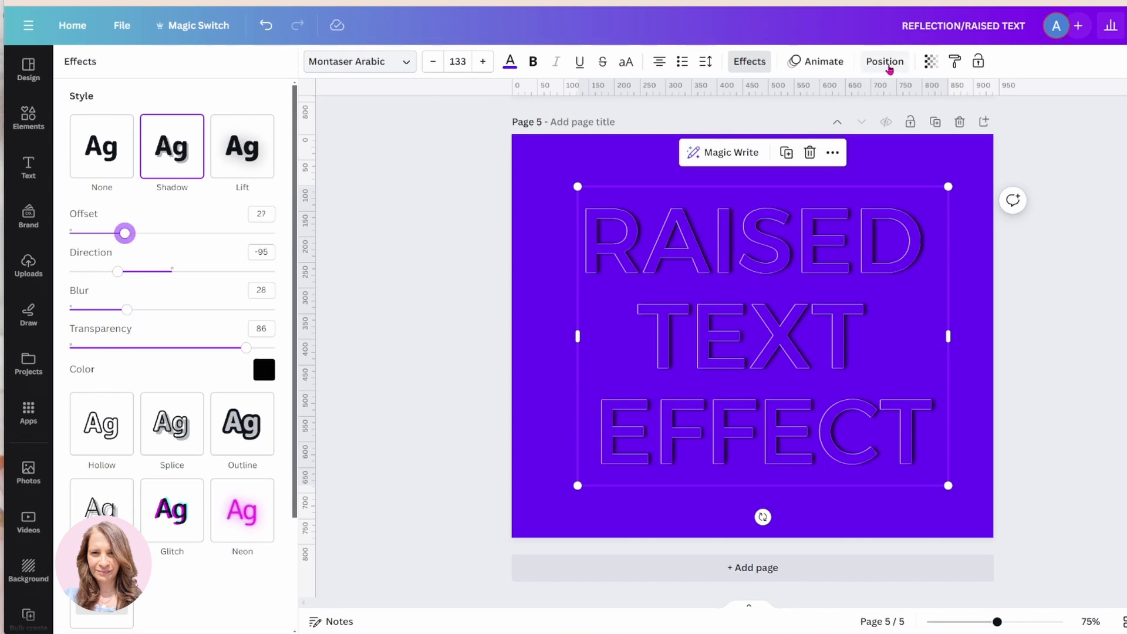
Select the other text copy via Layers, blur its shadow to about 32 and raise its offset slightly.
left_click(885, 61)
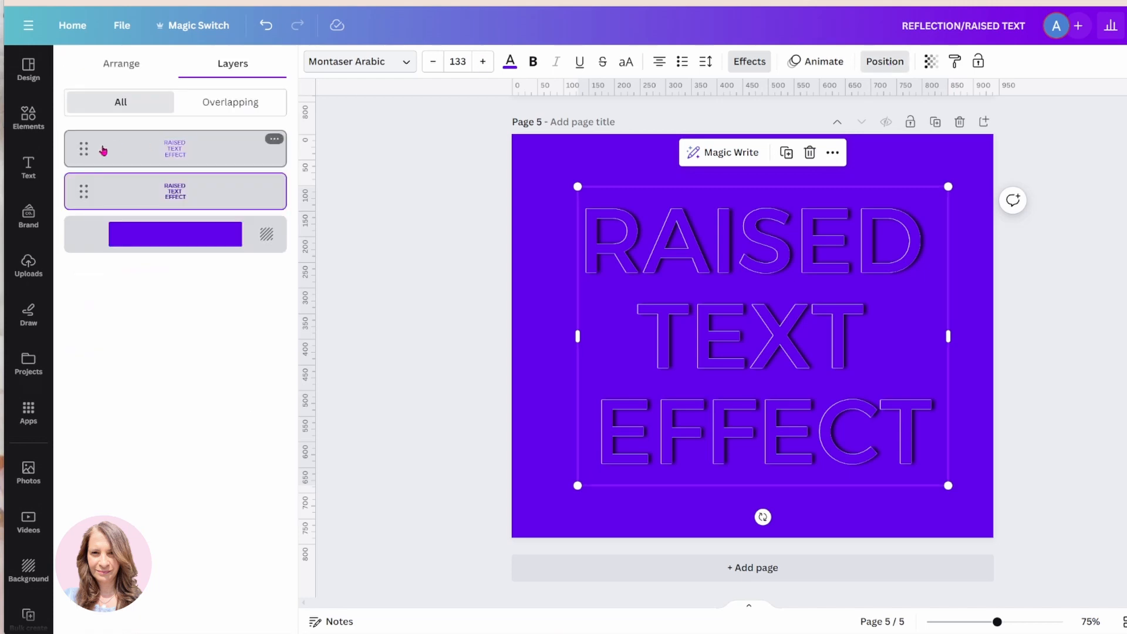
left_click(130, 153)
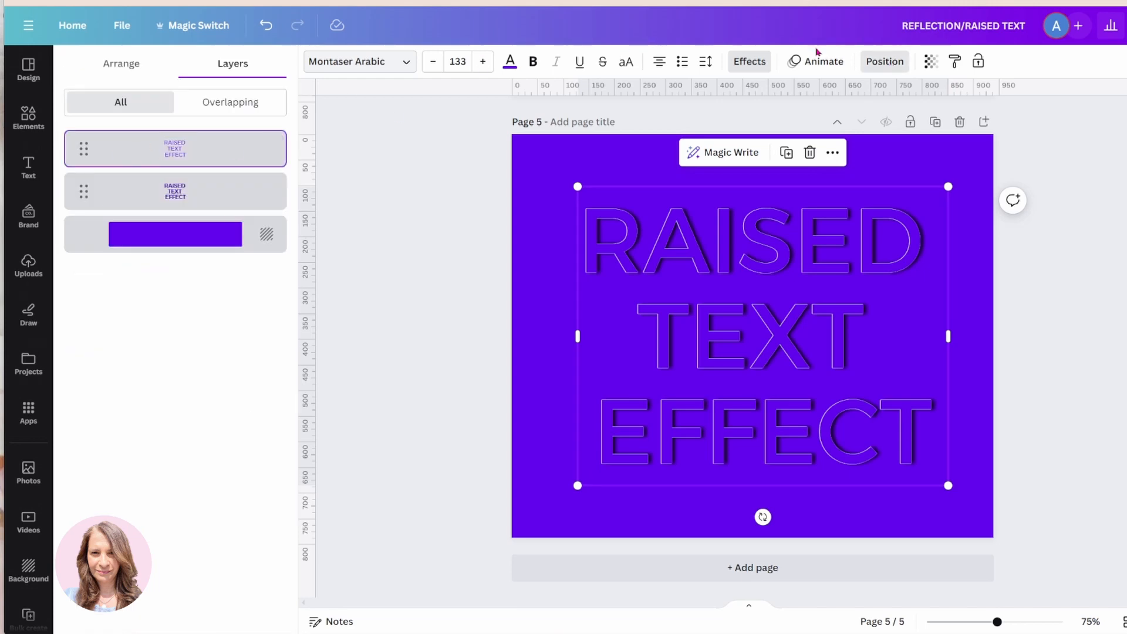
left_click(750, 61)
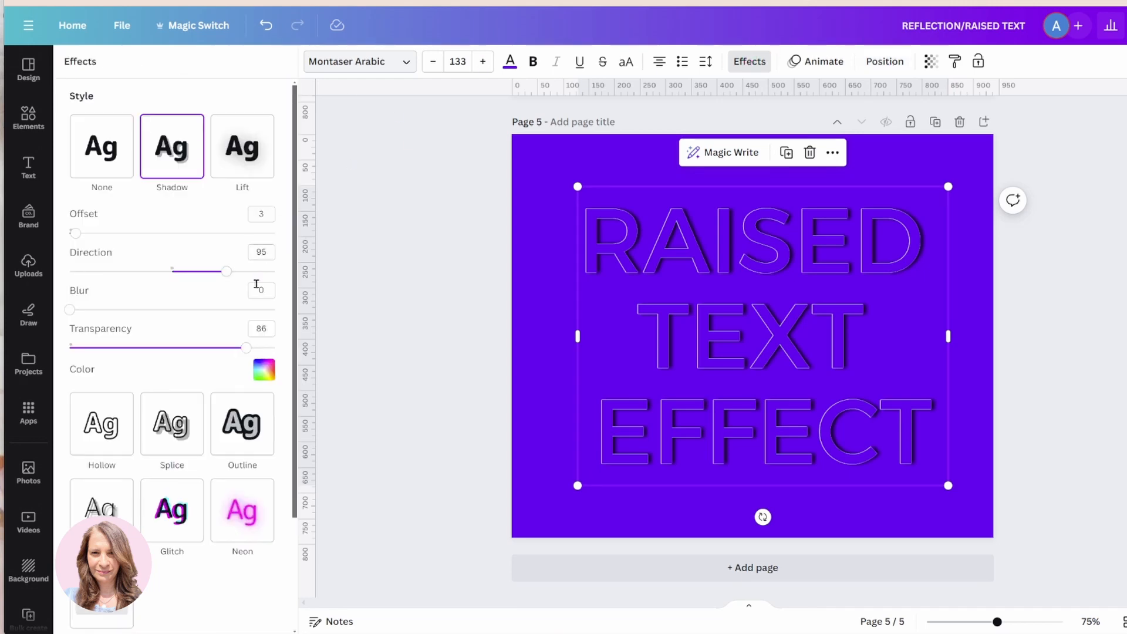
left_click_drag(71, 309, 135, 314)
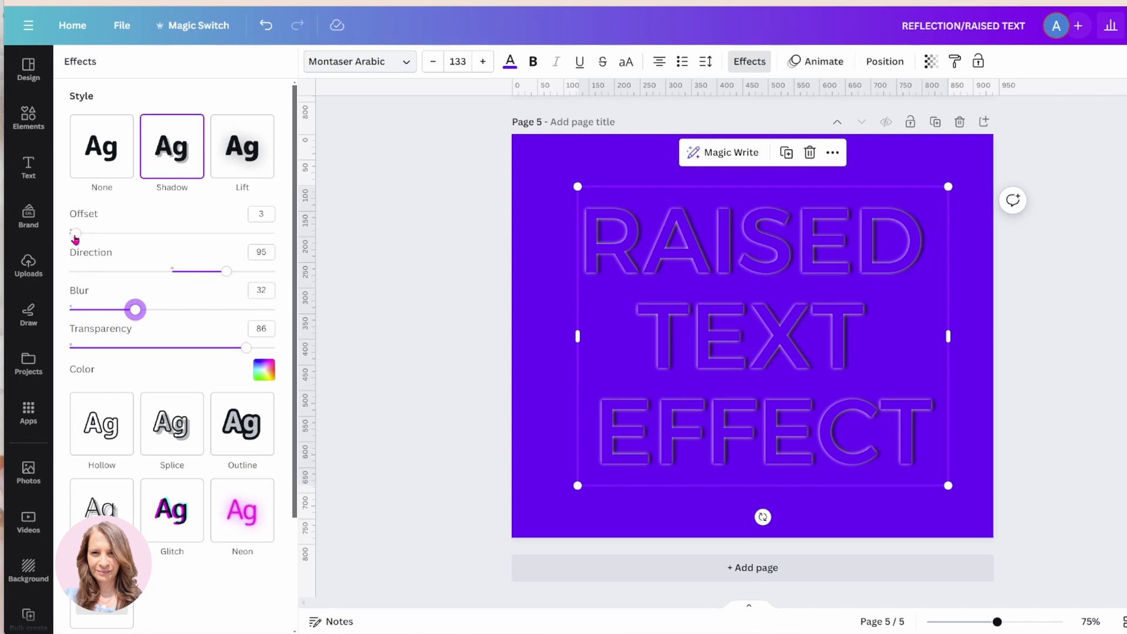
left_click_drag(75, 234, 85, 235)
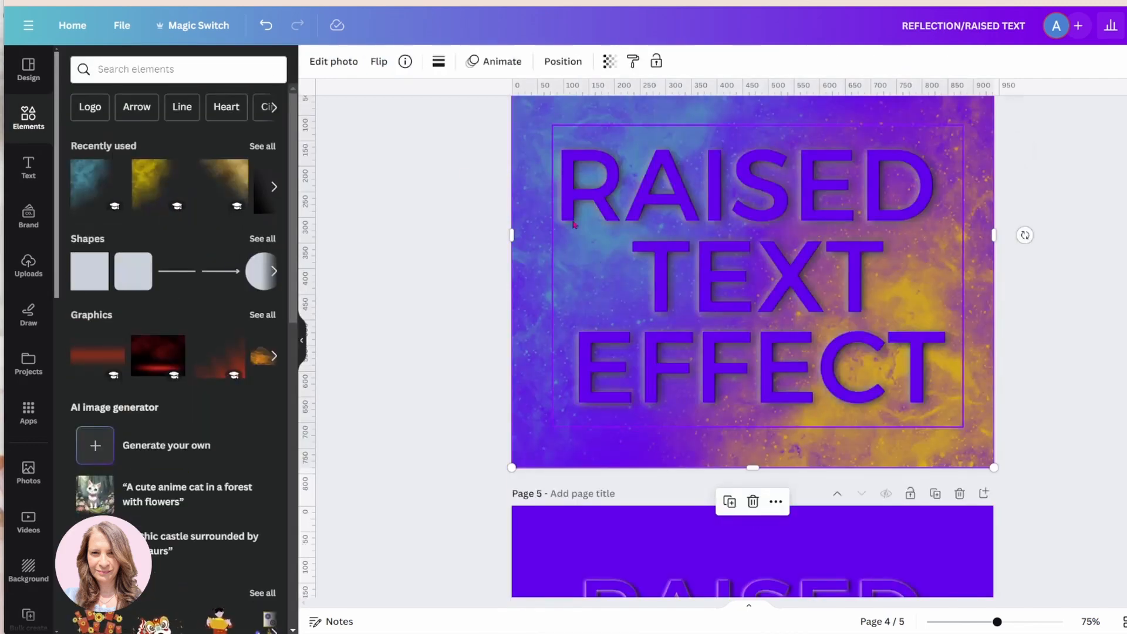
Search the elements library for COLOR CORNER, show photo results, and target page 5.
left_click(176, 69)
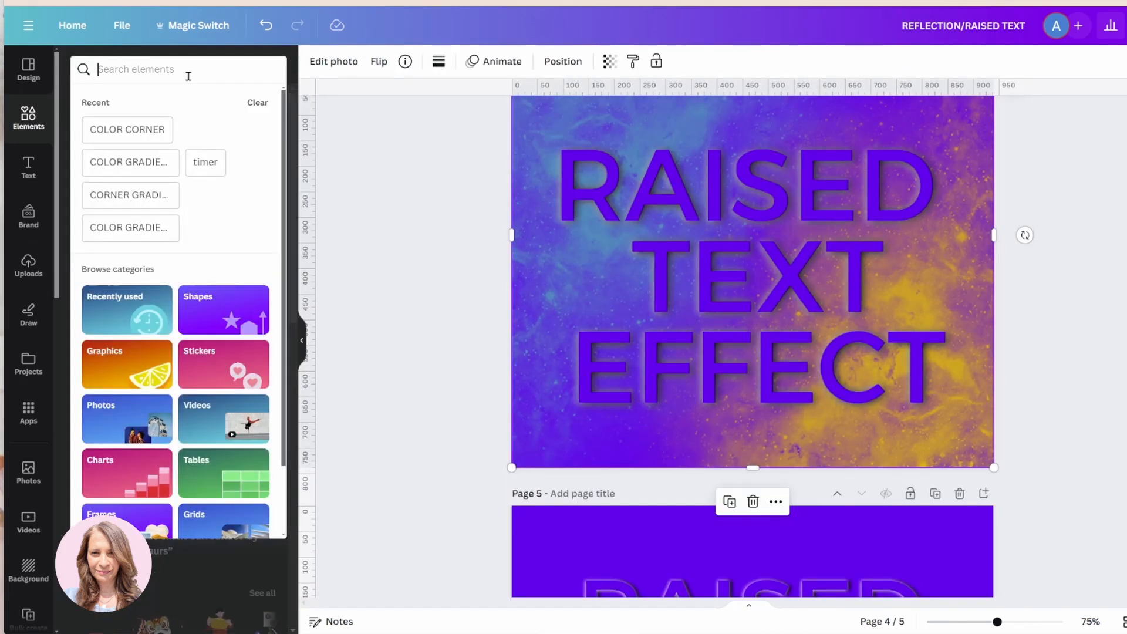
type("COLOR CORNER")
key("Return")
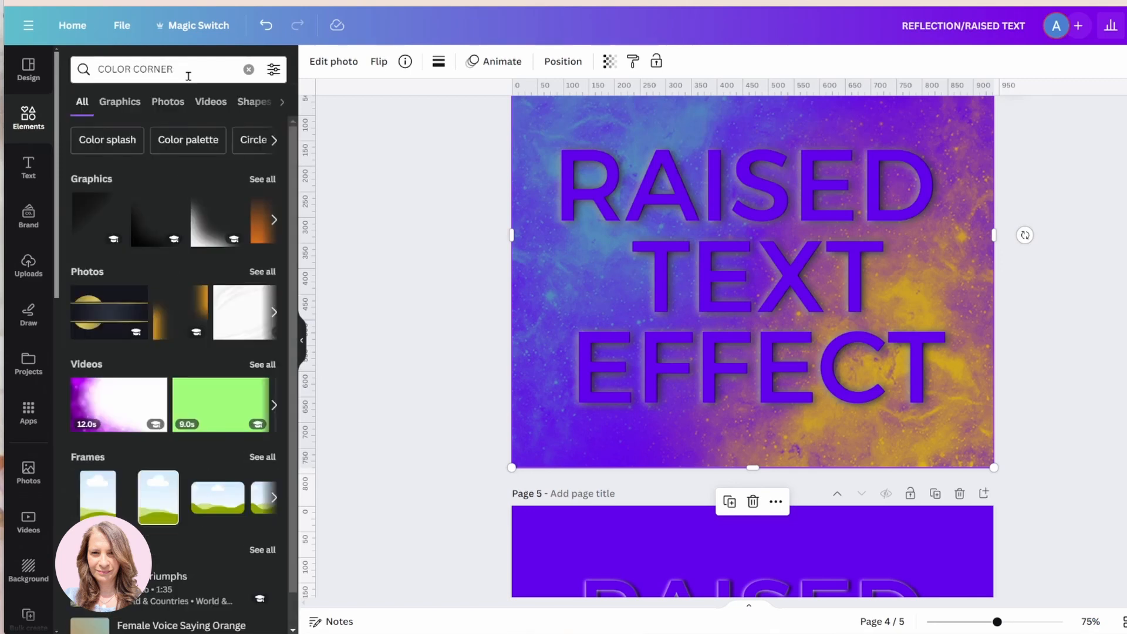
left_click(167, 101)
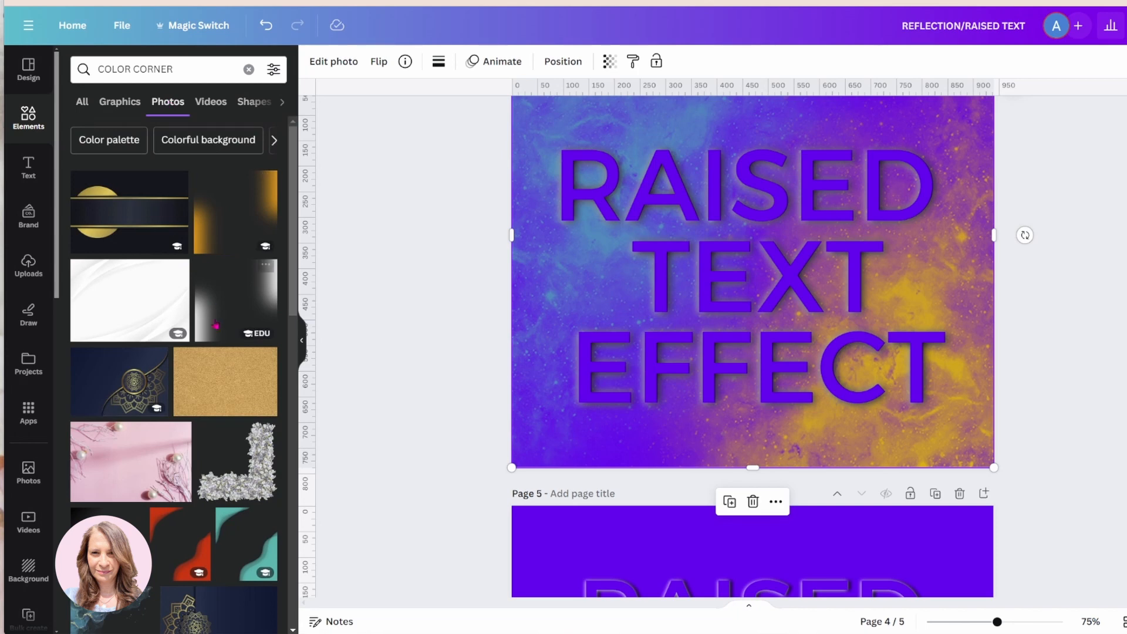
scroll(219, 340, "down", 3)
scroll(218, 339, "down", 4)
scroll(219, 339, "down", 4)
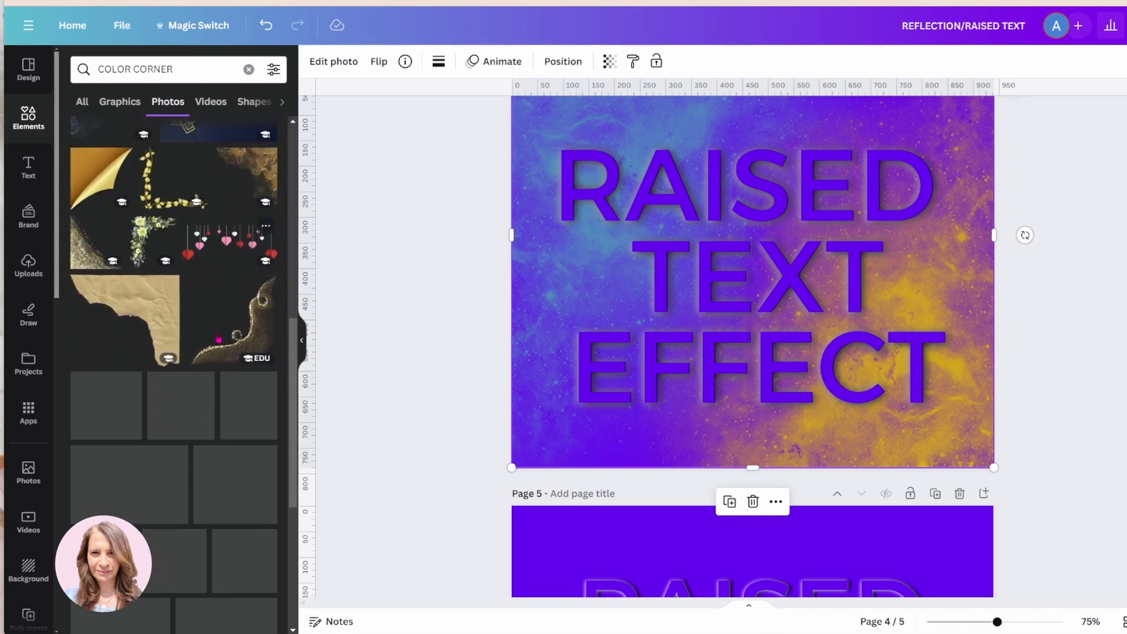
scroll(219, 339, "down", 3)
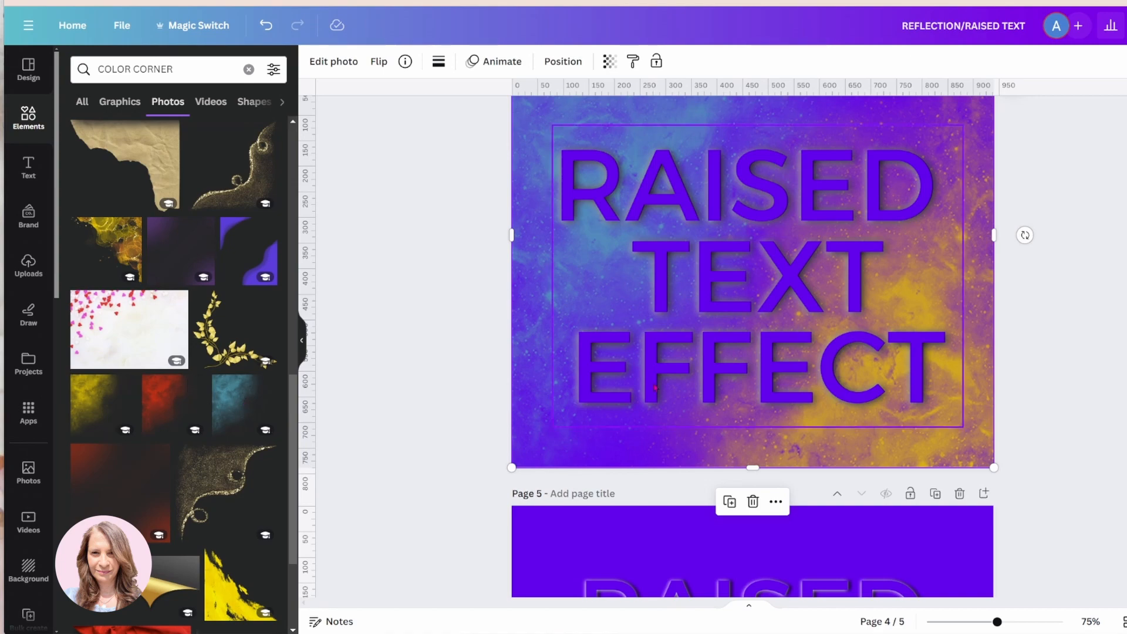
scroll(753, 353, "down", 3)
scroll(752, 352, "down", 3)
left_click(753, 352)
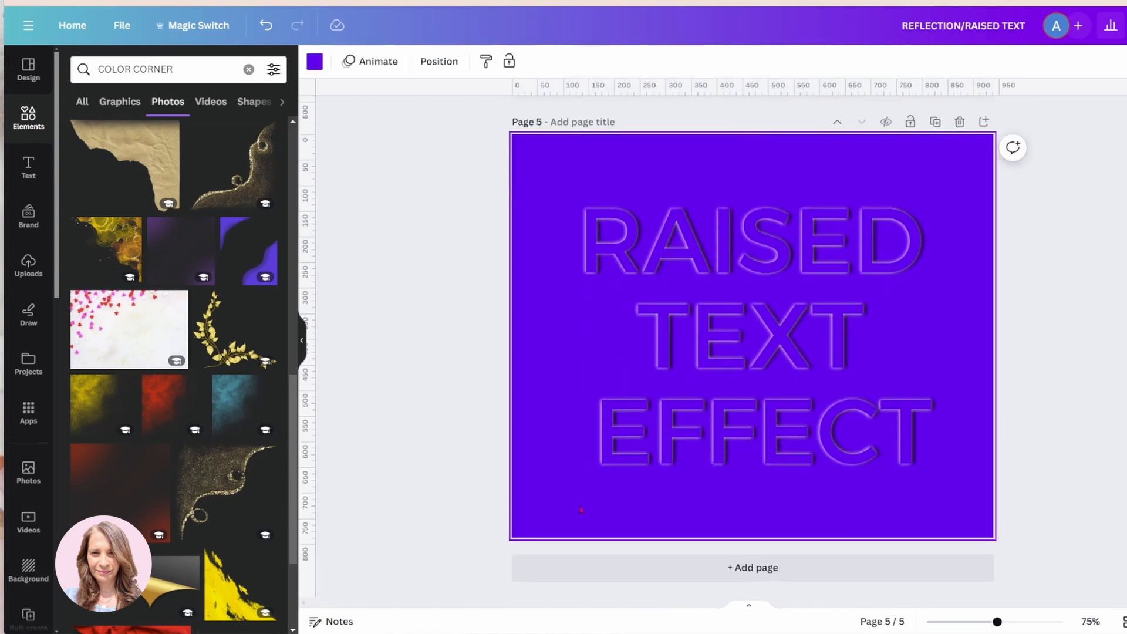
mouse_move(99, 403)
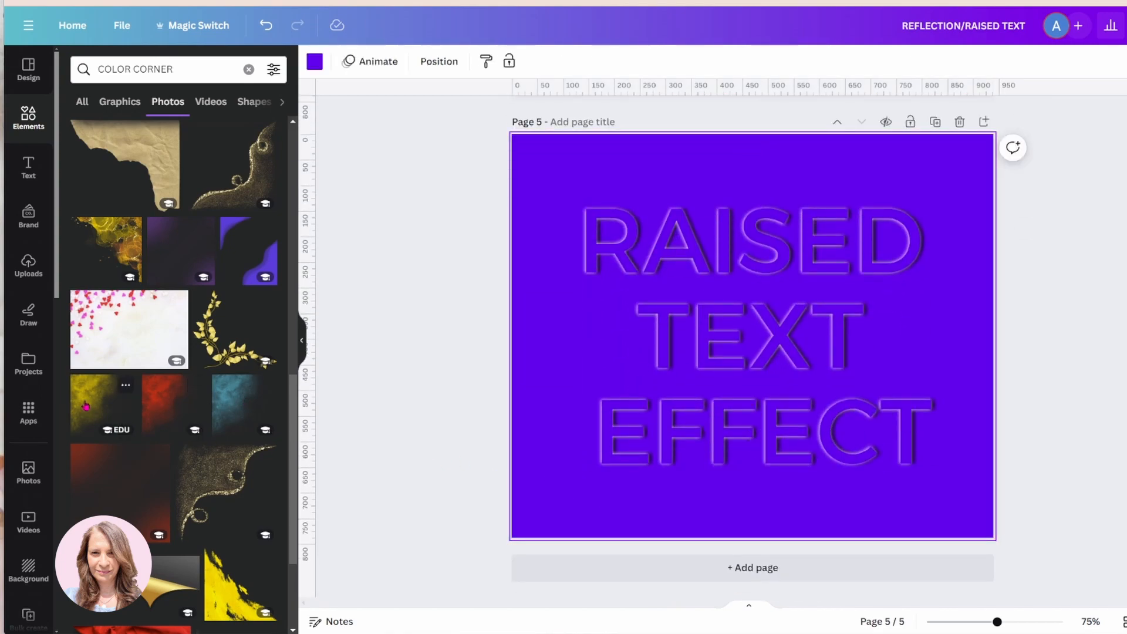
Add the yellow nebula photo, flip it vertically and horizontally, and enlarge it into the bottom-right corner.
left_click(86, 406)
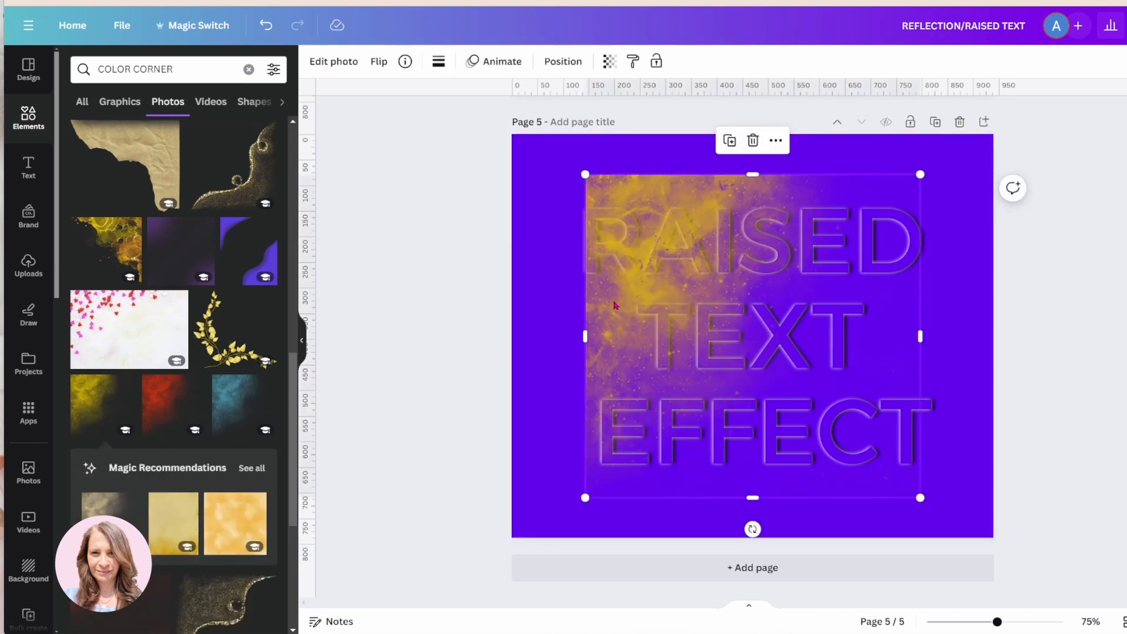
left_click(379, 61)
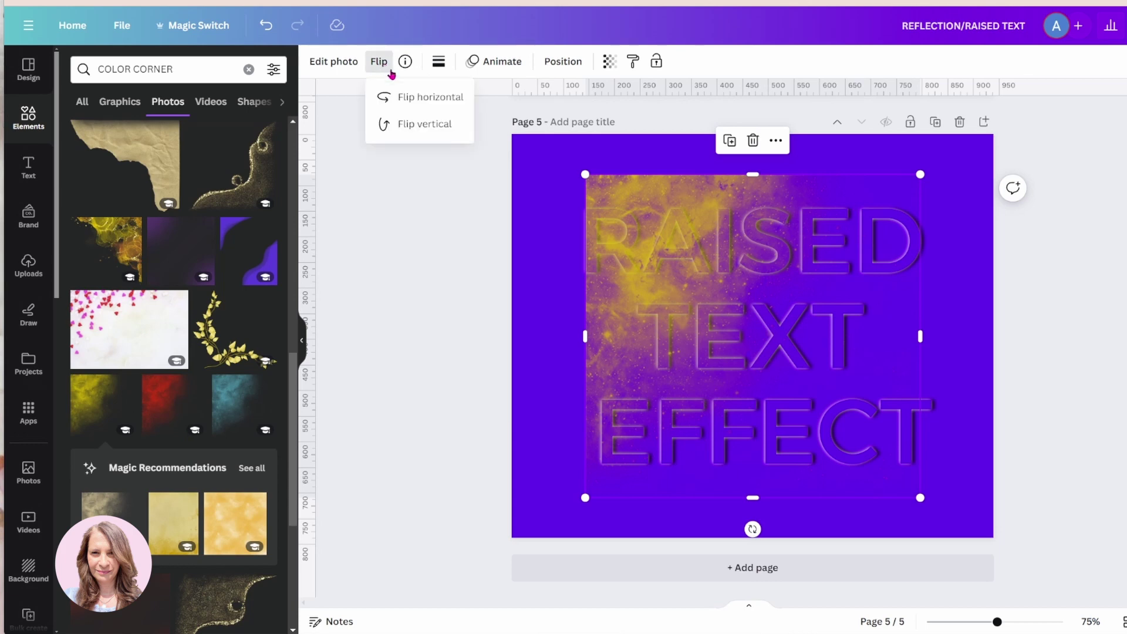
left_click(415, 126)
left_click(414, 98)
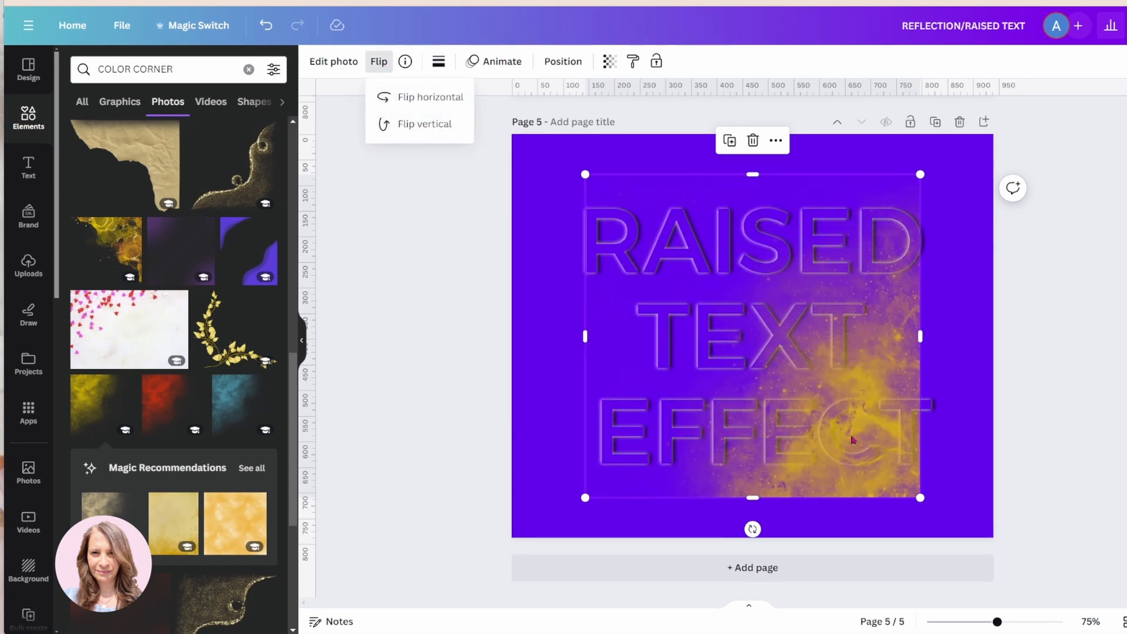
left_click_drag(883, 481, 960, 519)
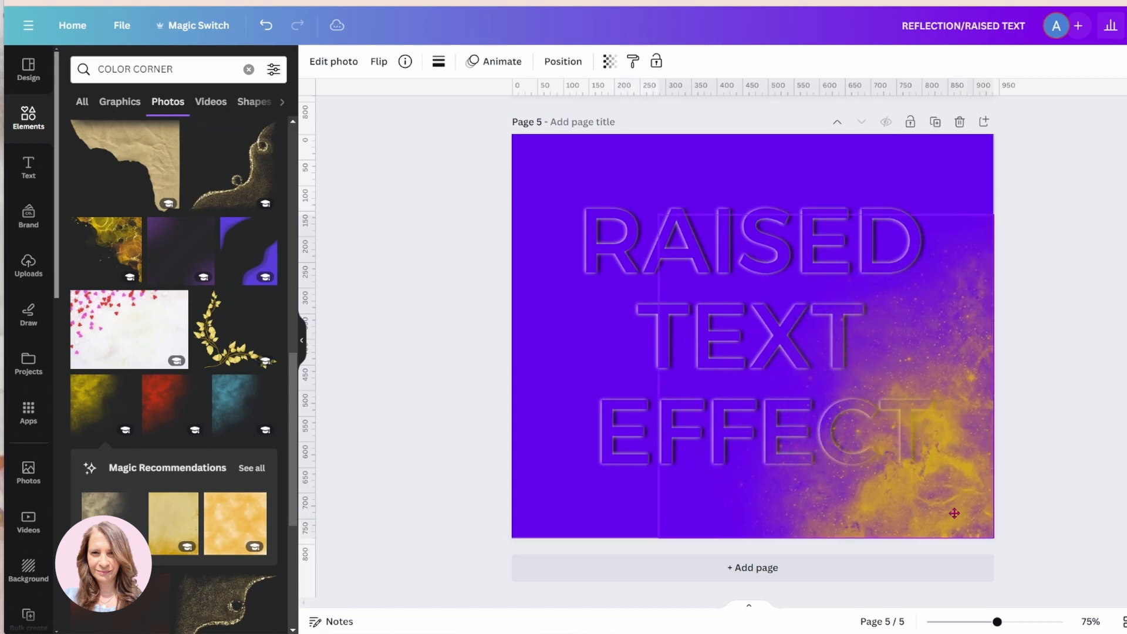
left_click_drag(658, 215, 555, 164)
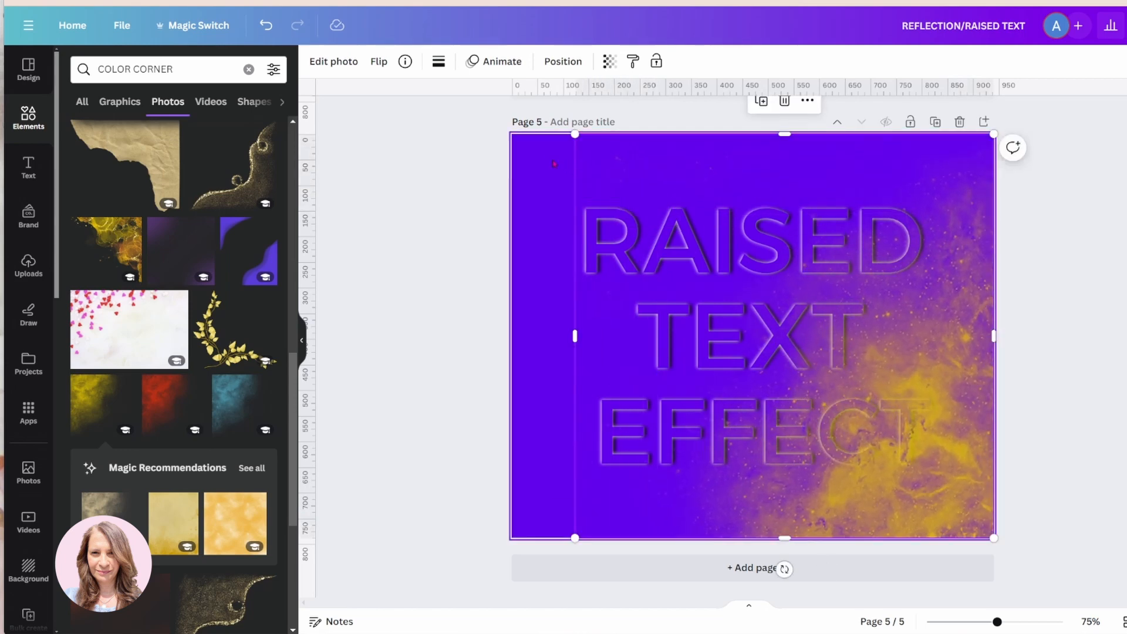
Add the teal nebula photo and enlarge it over the top-left of the page.
left_click(227, 398)
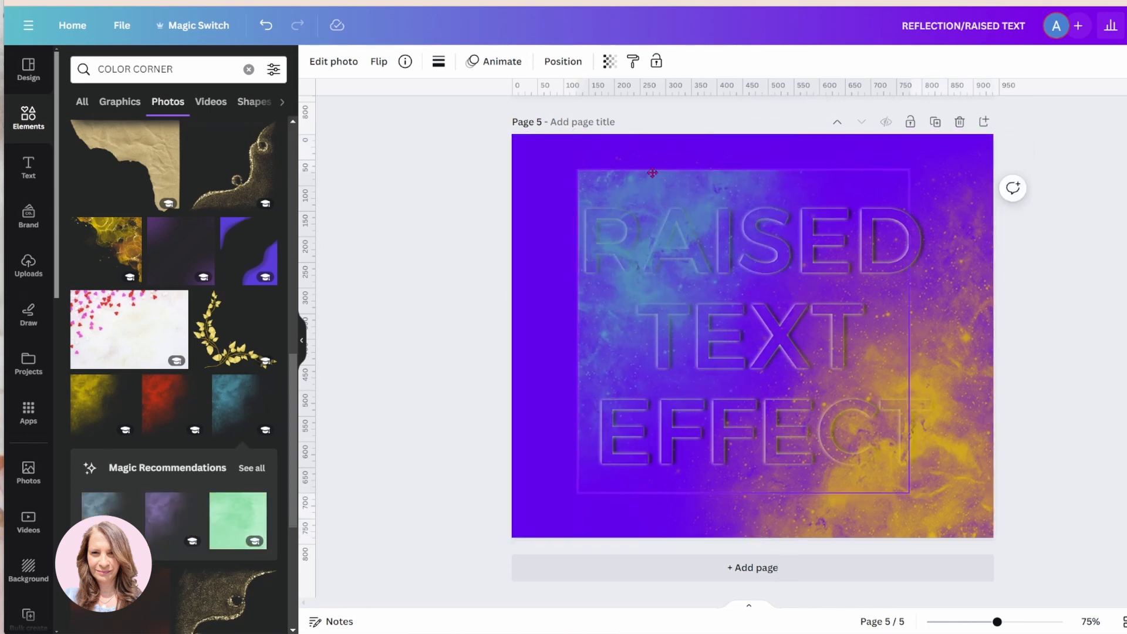
left_click_drag(675, 205, 596, 144)
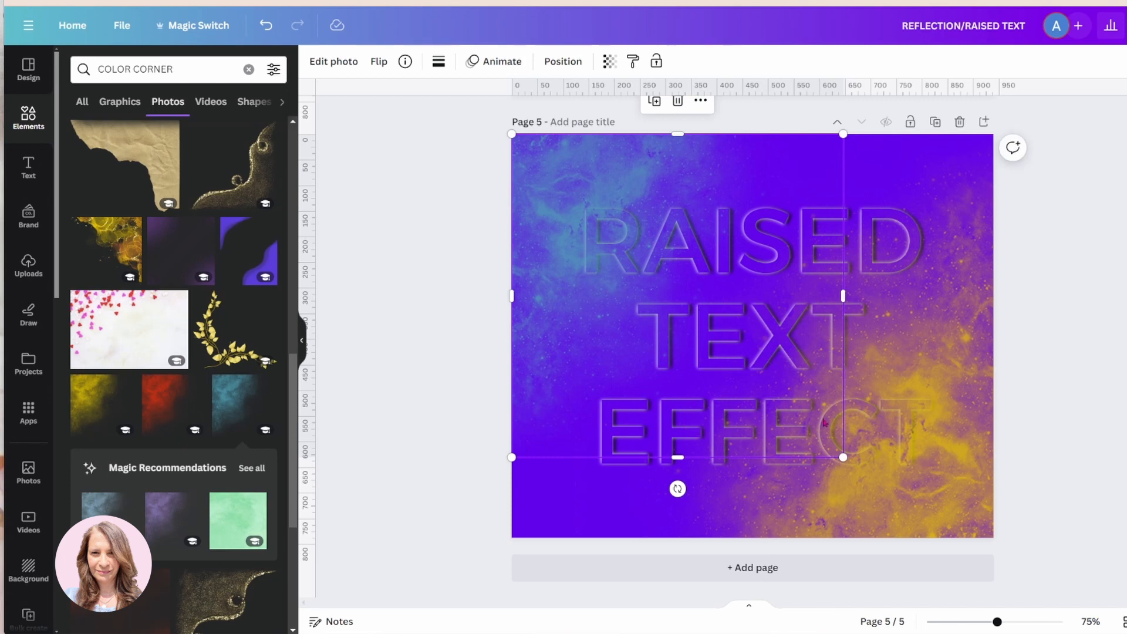
left_click_drag(839, 454, 928, 530)
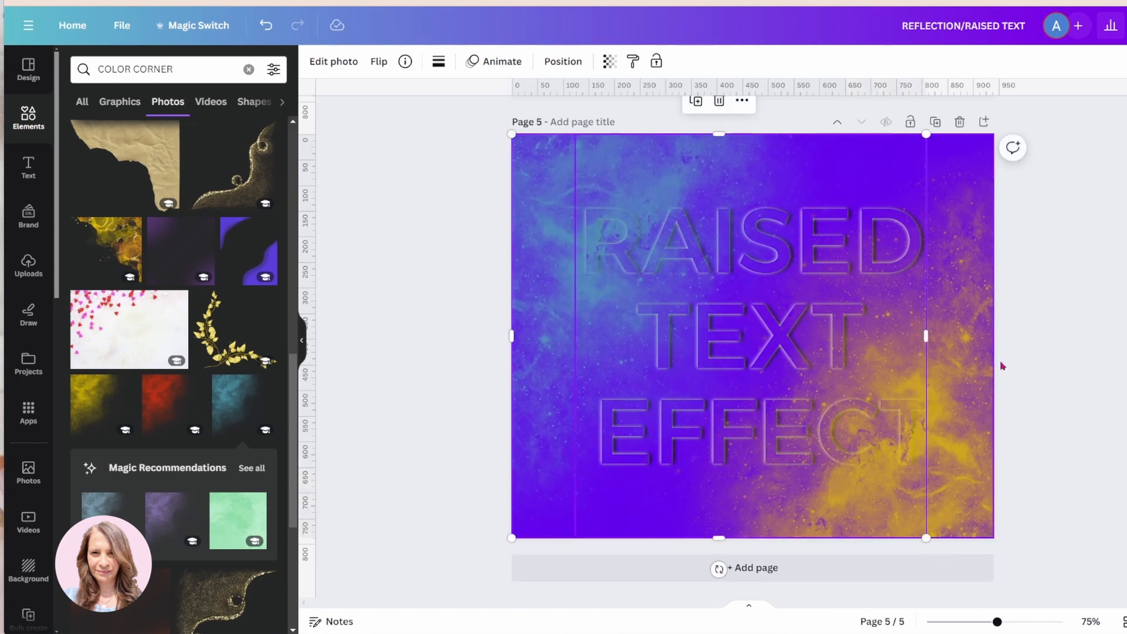
left_click(1068, 304)
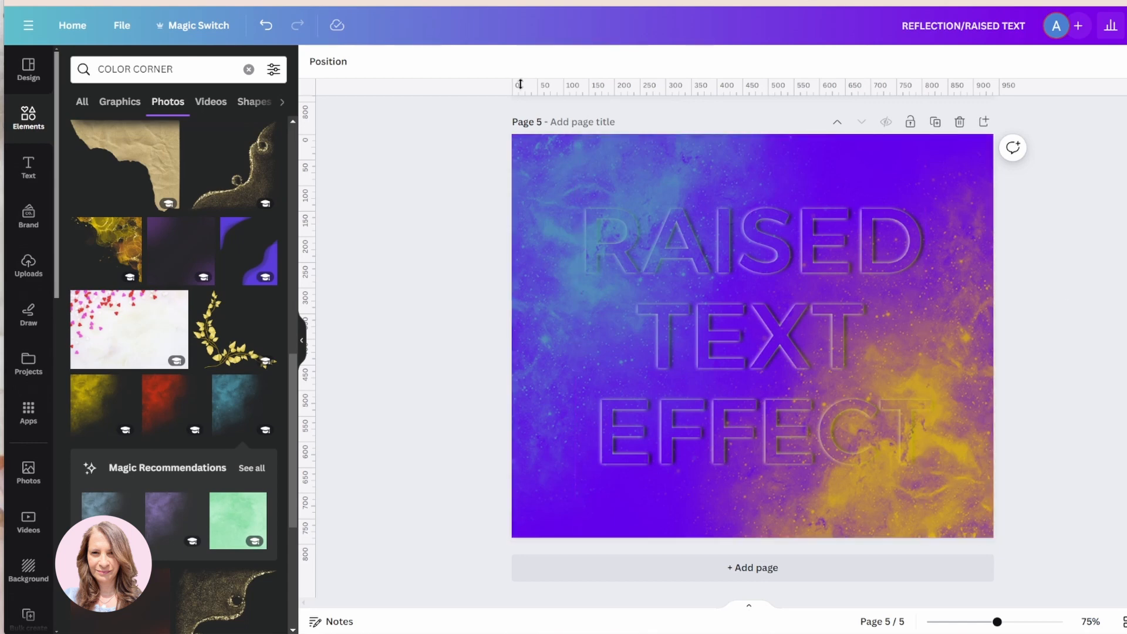
Drag both photo layers below the two text copies in Layers, then return to the photo results.
left_click(328, 61)
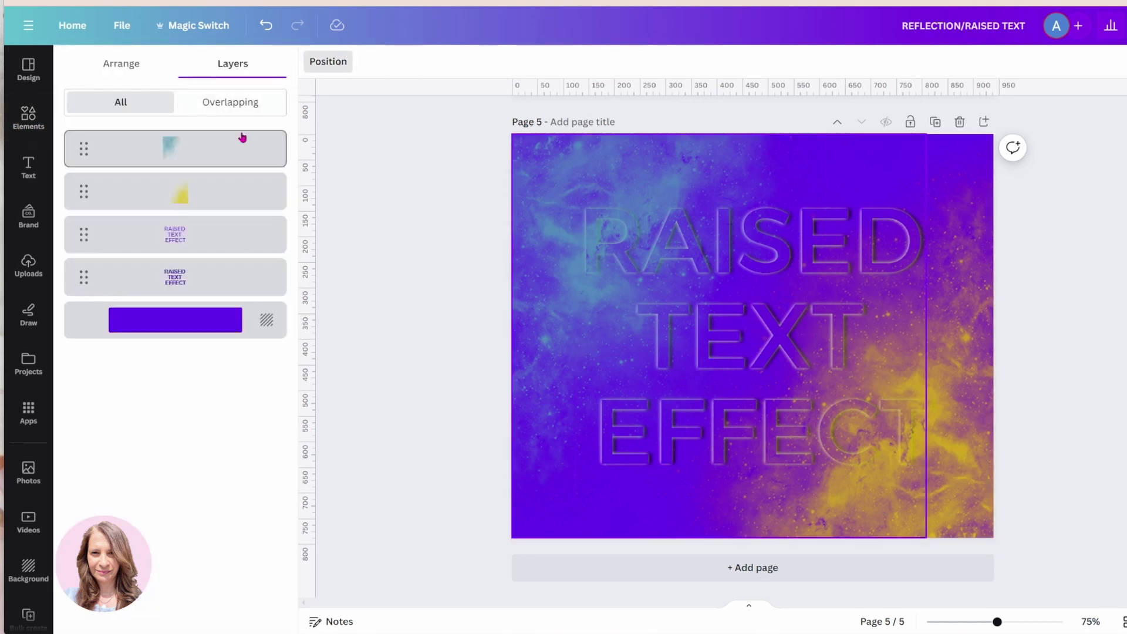
left_click(217, 150)
left_click_drag(224, 193, 228, 282)
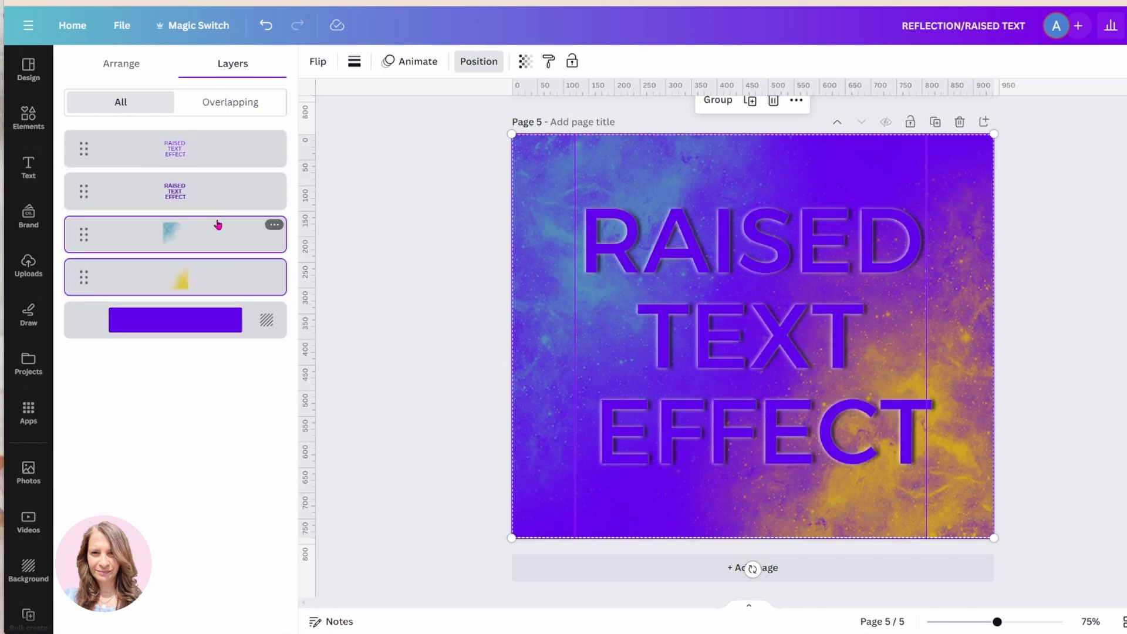
left_click(421, 210)
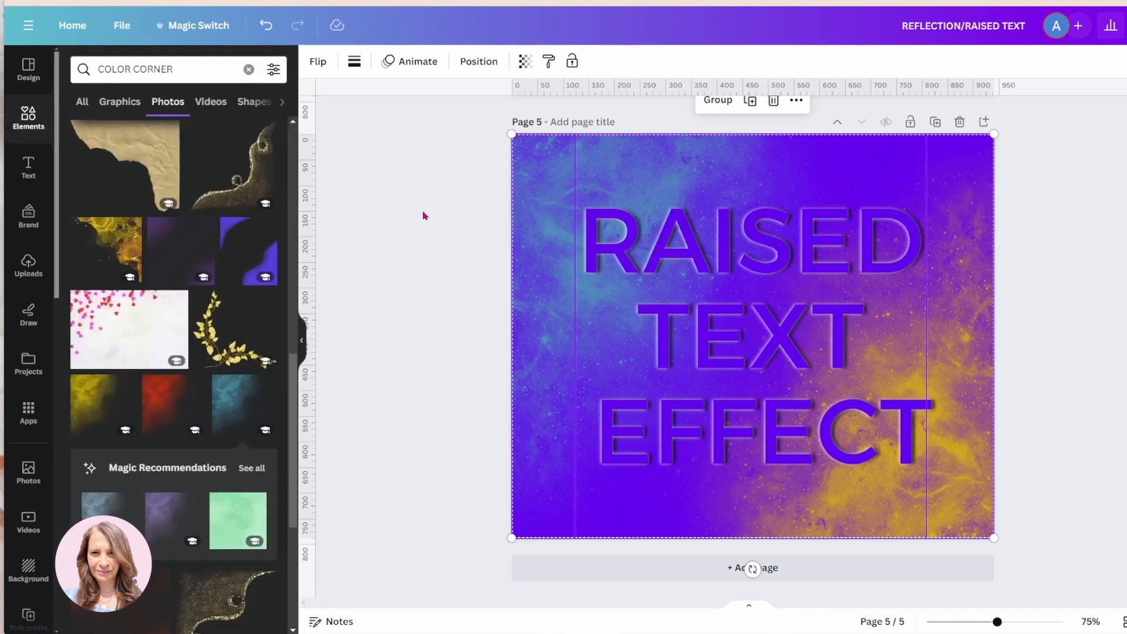